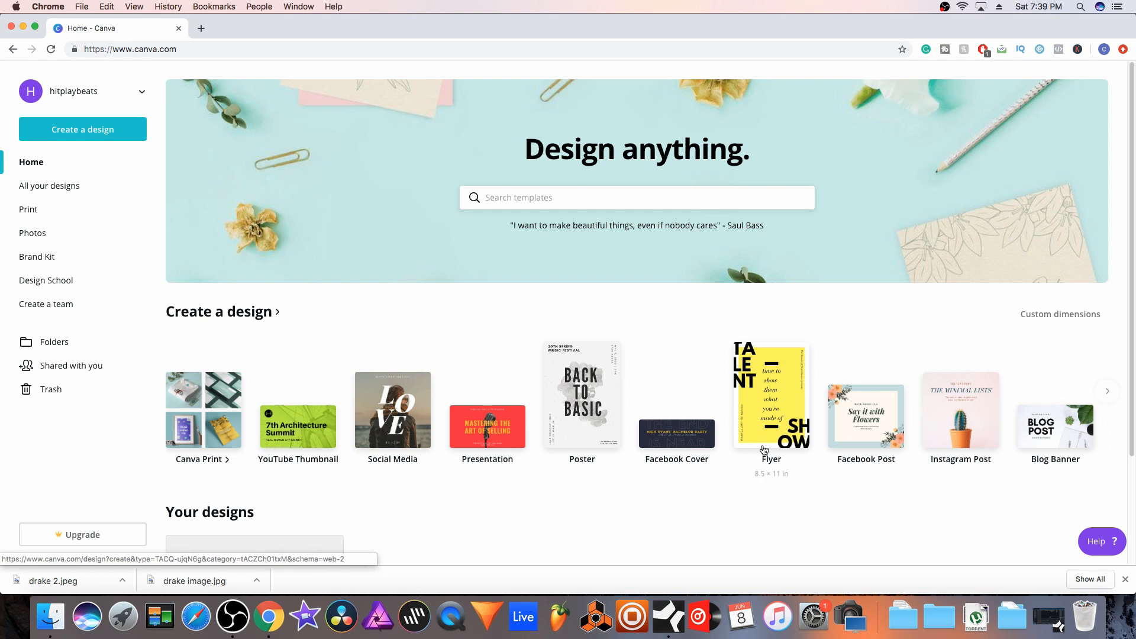
# - Look through the available design types and create a new YouTube Thumbnail design
pyautogui.click(1108, 395)
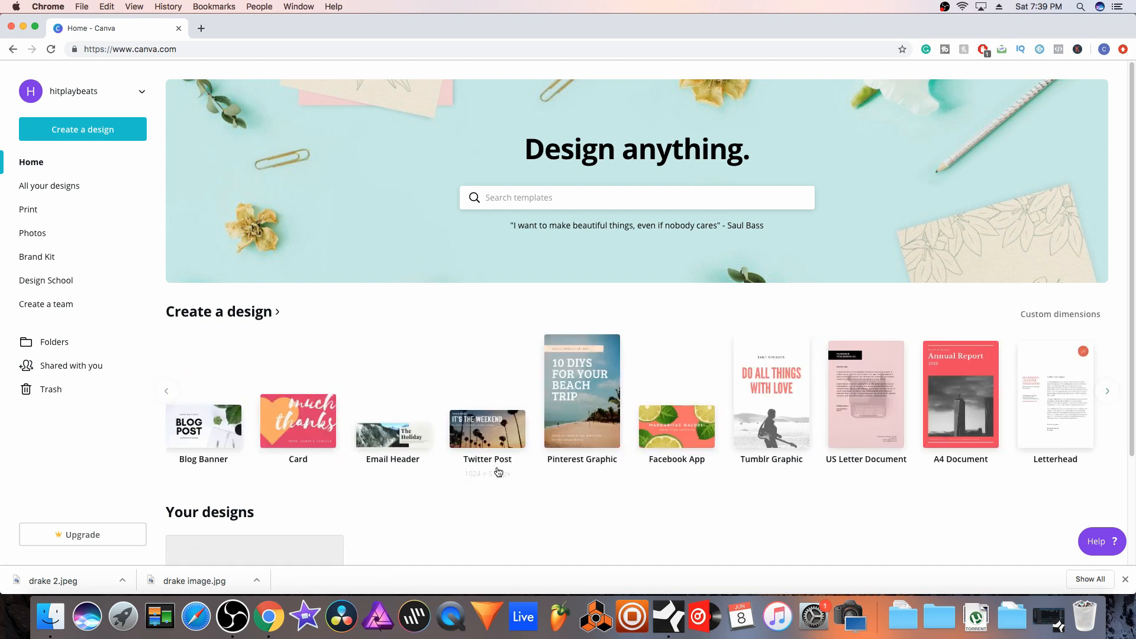
pyautogui.click(171, 397)
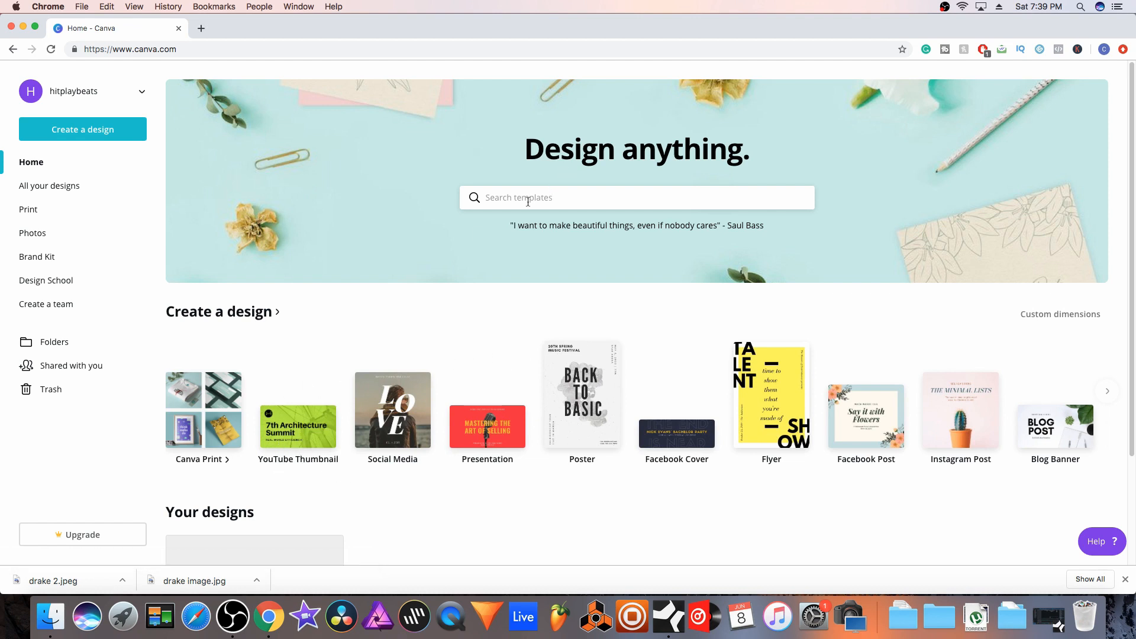
pyautogui.click(296, 440)
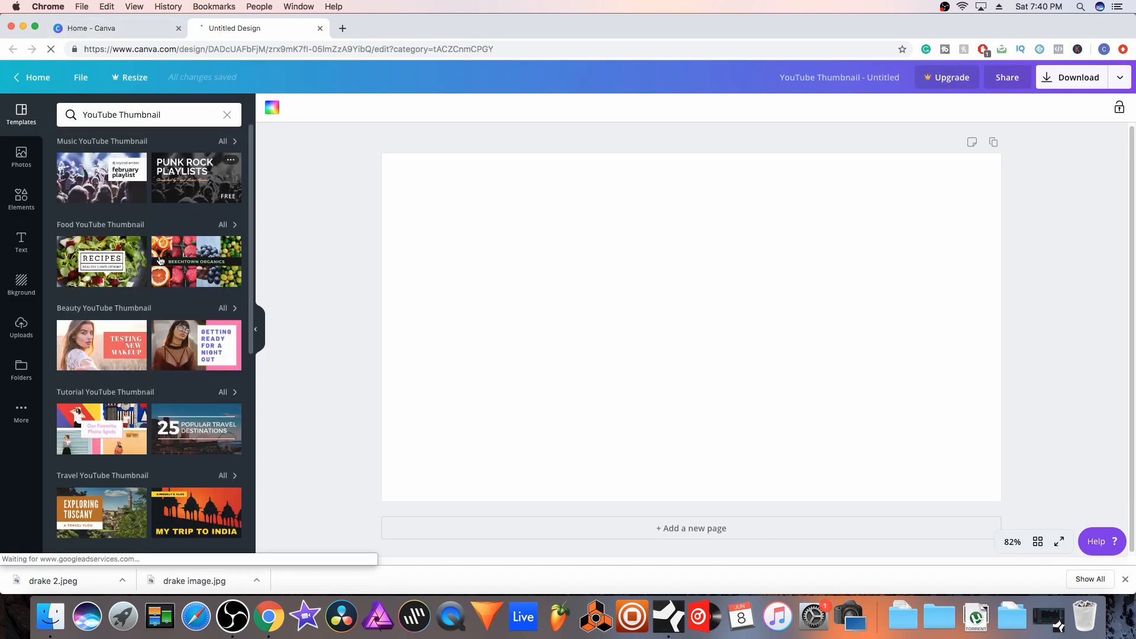
# - Browse the YouTube thumbnail templates and apply the SAFARI desert template to the blank page
pyautogui.scroll(-2, 182, 347)
pyautogui.scroll(-6, 182, 346)
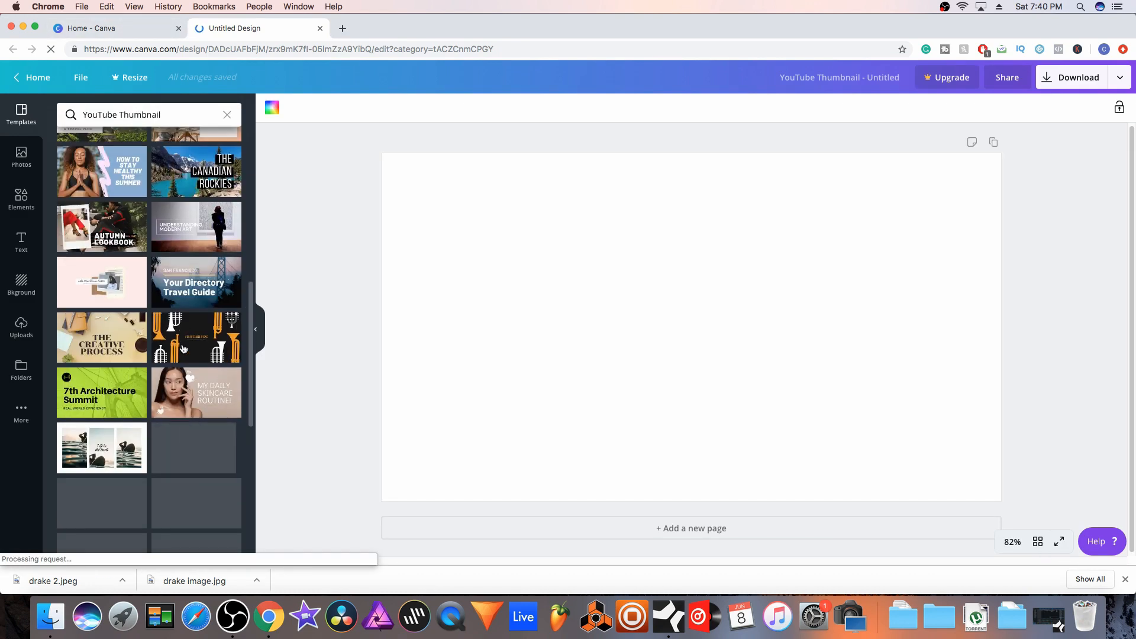
pyautogui.scroll(-2, 181, 338)
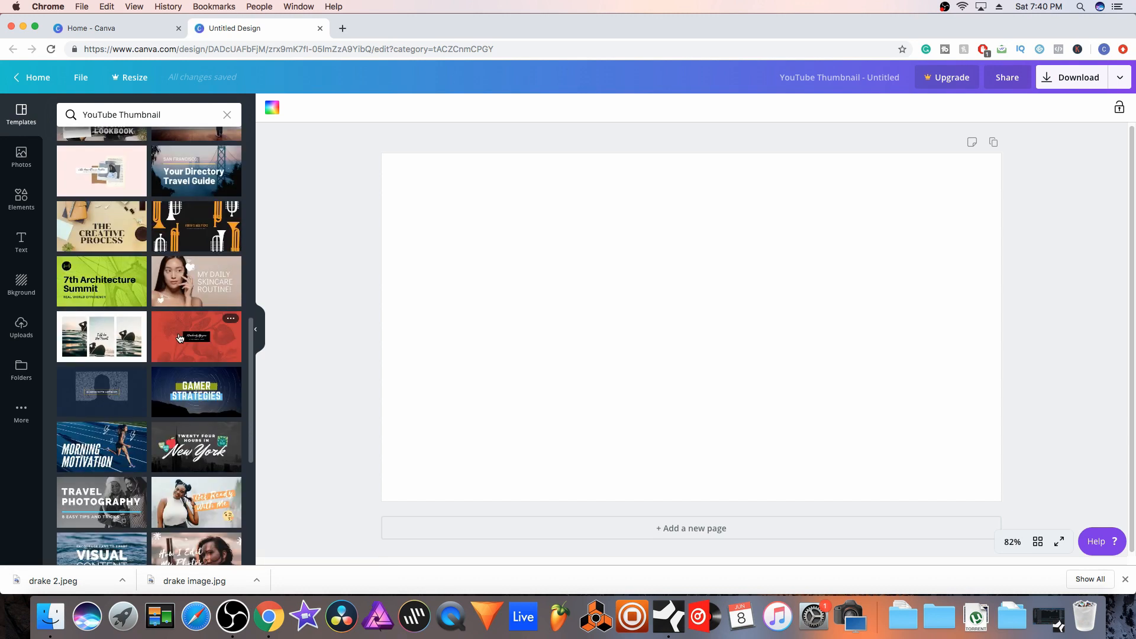
pyautogui.scroll(-8, 173, 377)
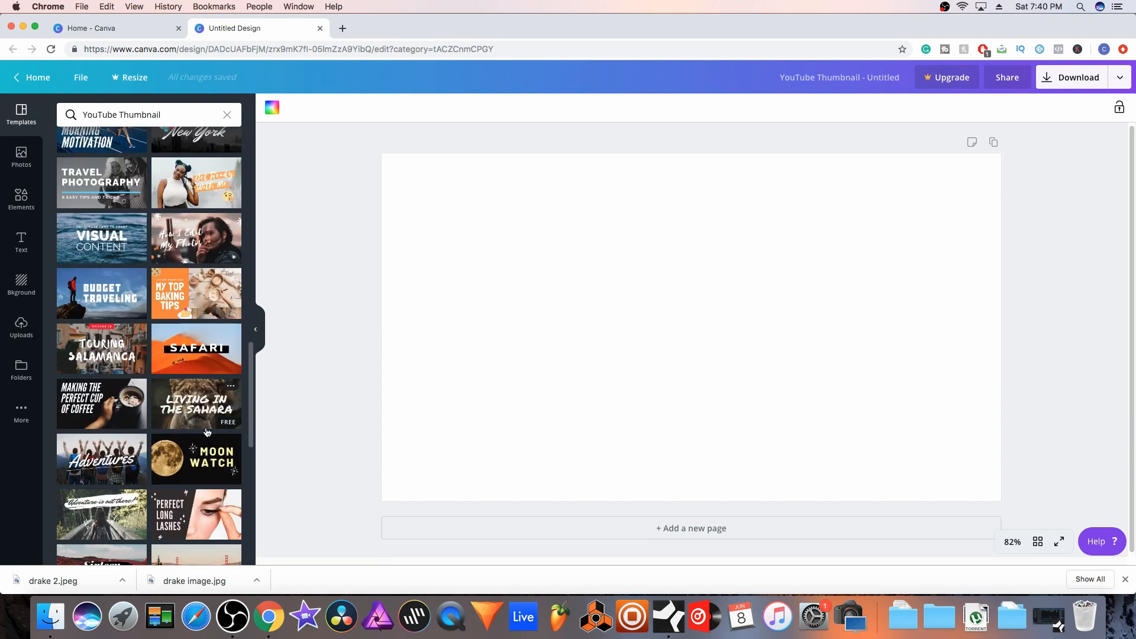
pyautogui.click(194, 365)
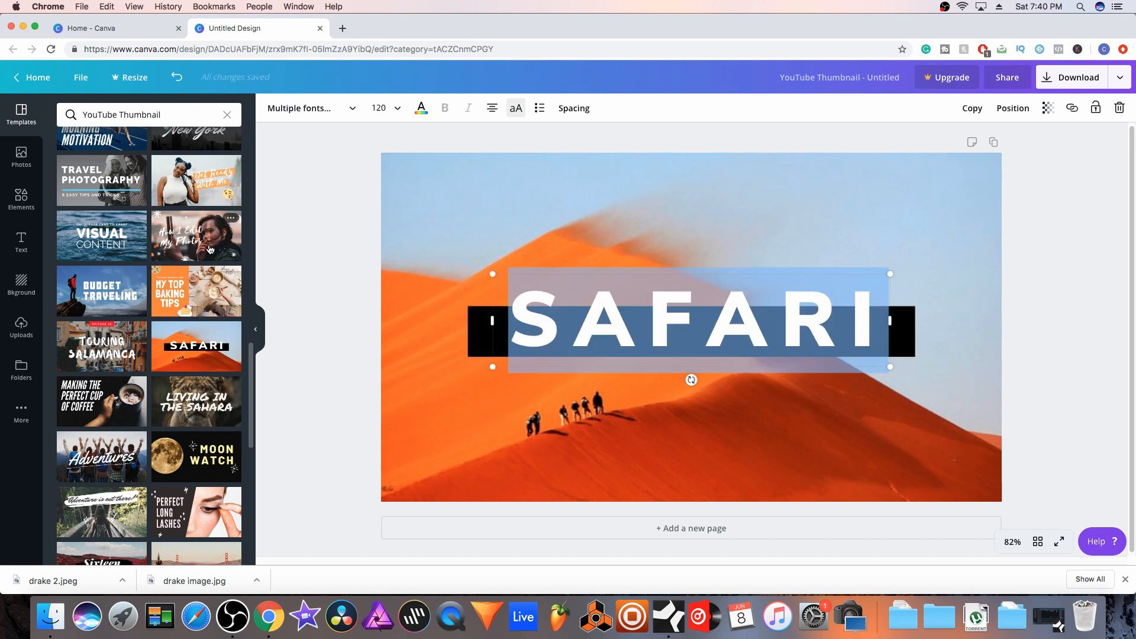
pyautogui.scroll(1, 202, 259)
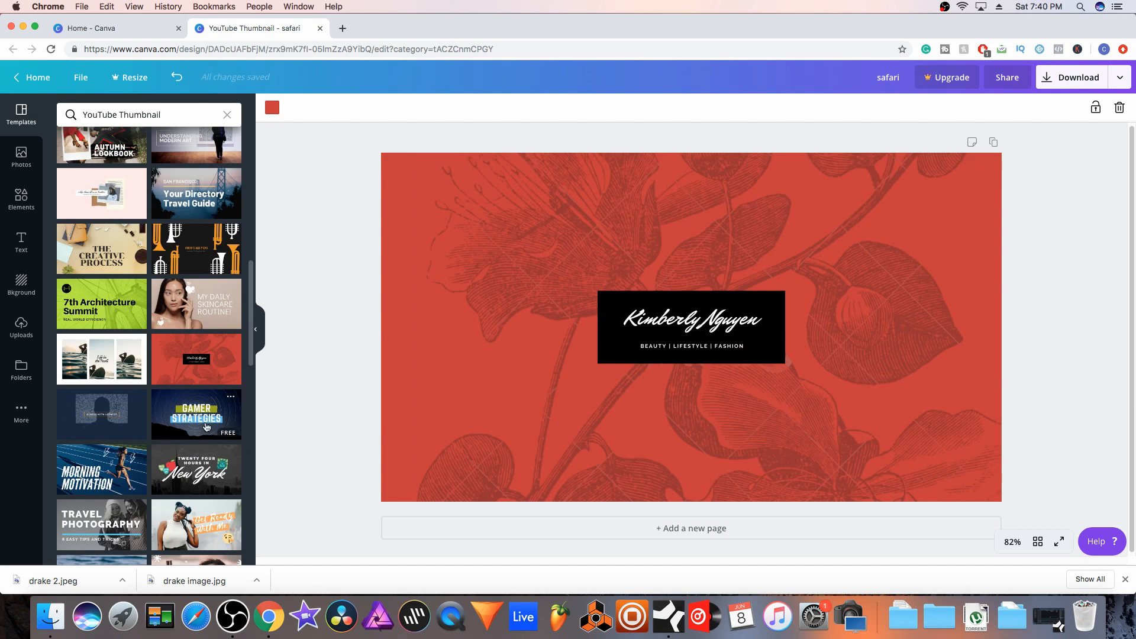
pyautogui.scroll(-5, 204, 414)
pyautogui.click(204, 405)
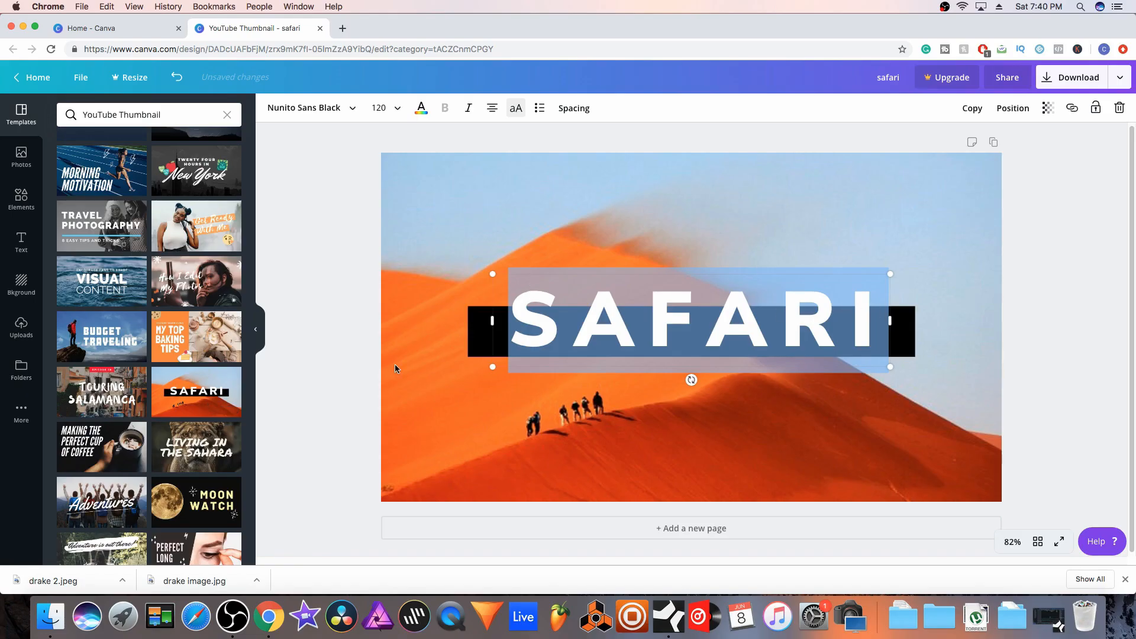
pyautogui.click(459, 464)
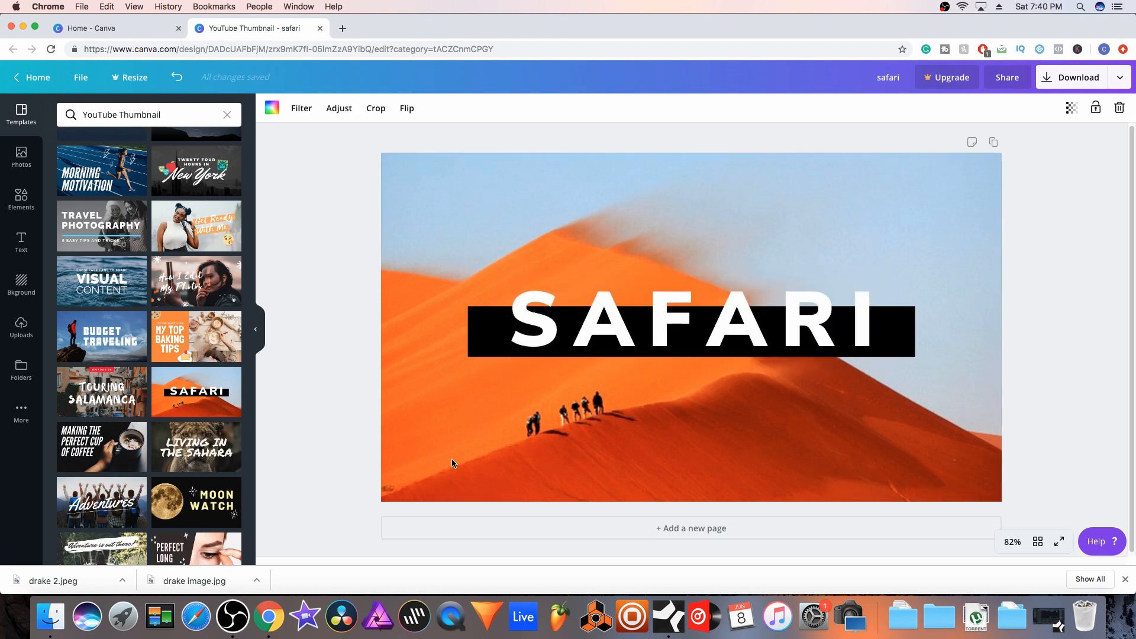
# - Search Google Images for "drake" in a new browser tab
pyautogui.click(342, 28)
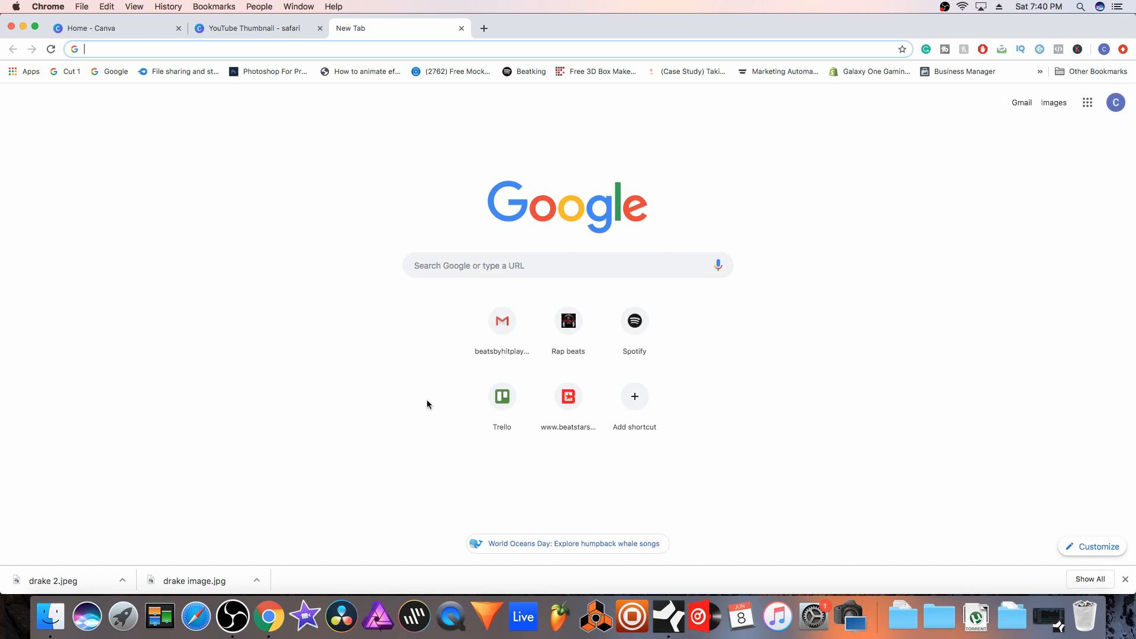
pyautogui.click(476, 258)
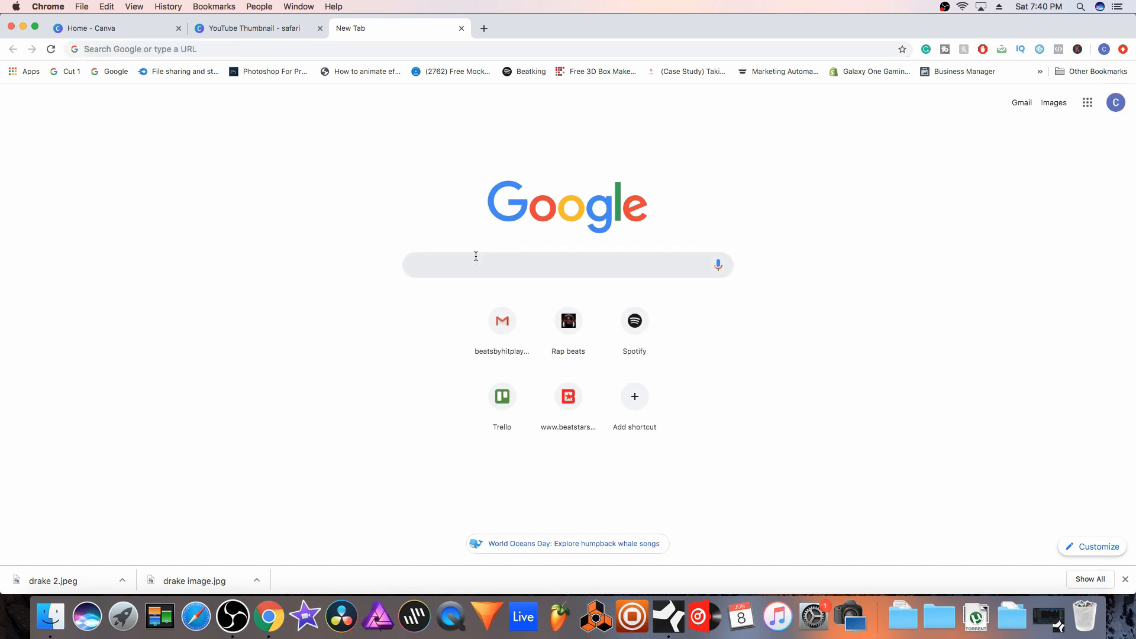
pyautogui.write('drake')
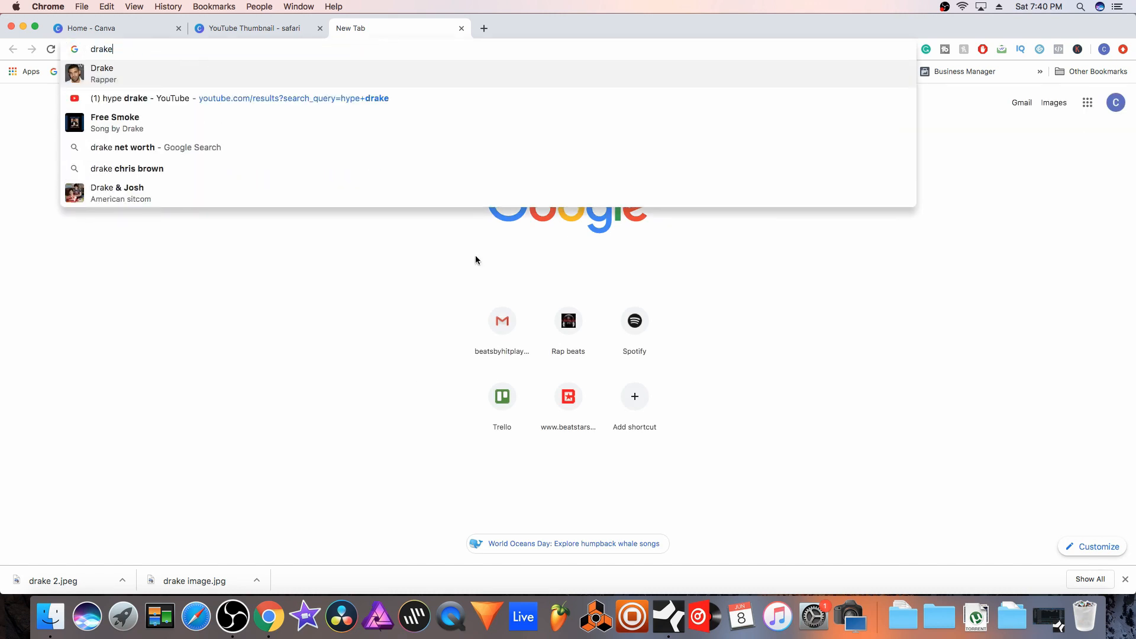
pyautogui.press('Return')
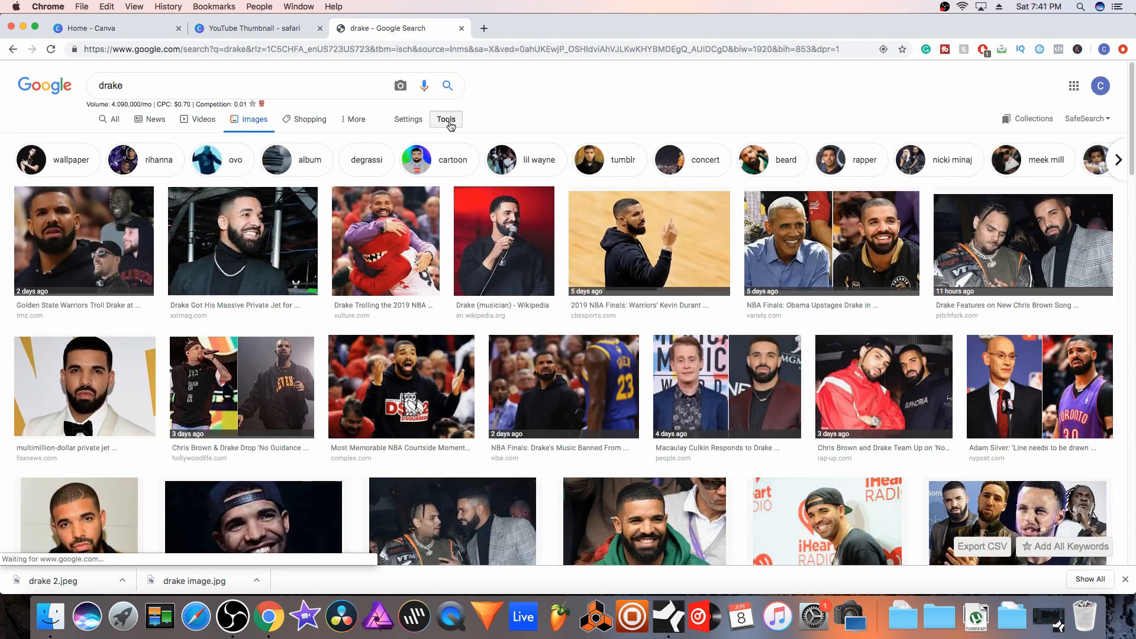
# - Filter the image results to Large size and teal color
pyautogui.click(446, 119)
pyautogui.click(103, 142)
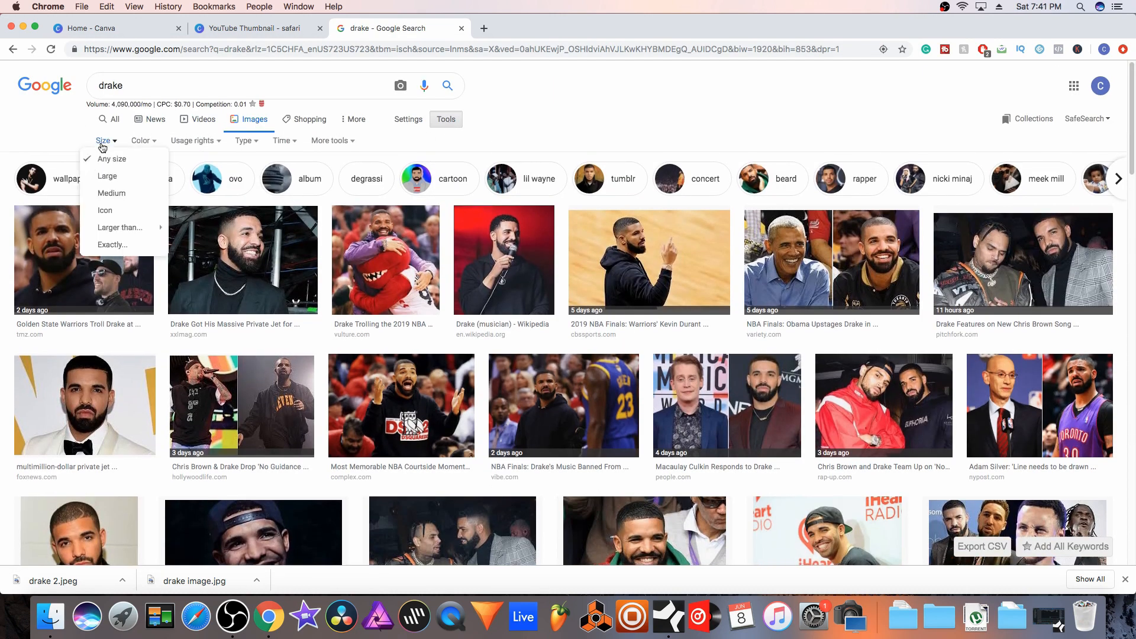
pyautogui.click(107, 176)
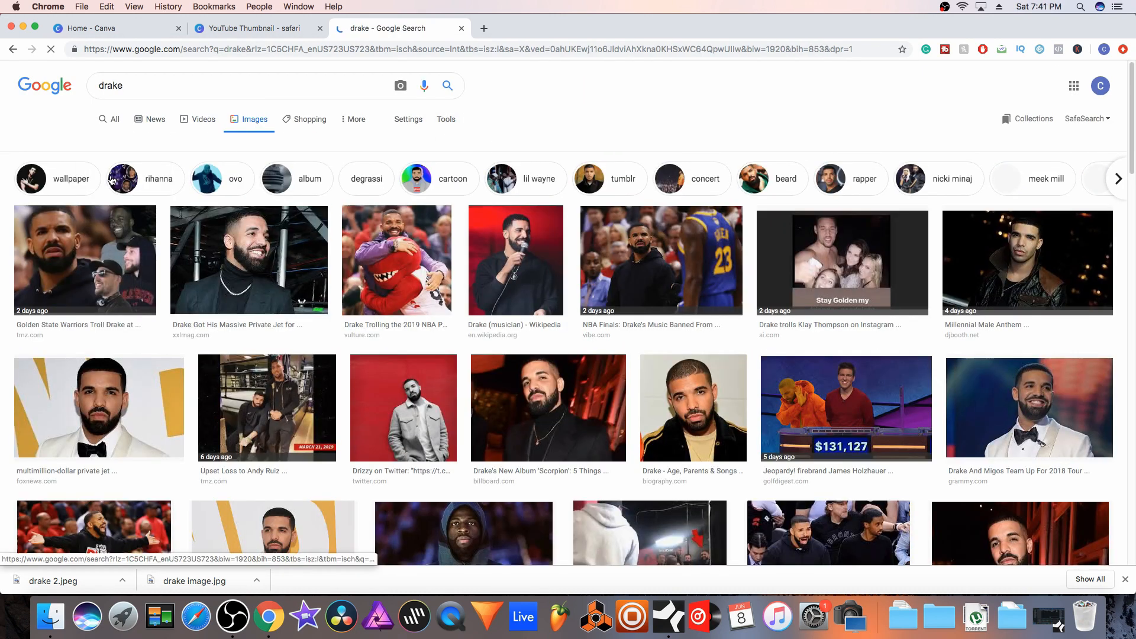
pyautogui.click(157, 142)
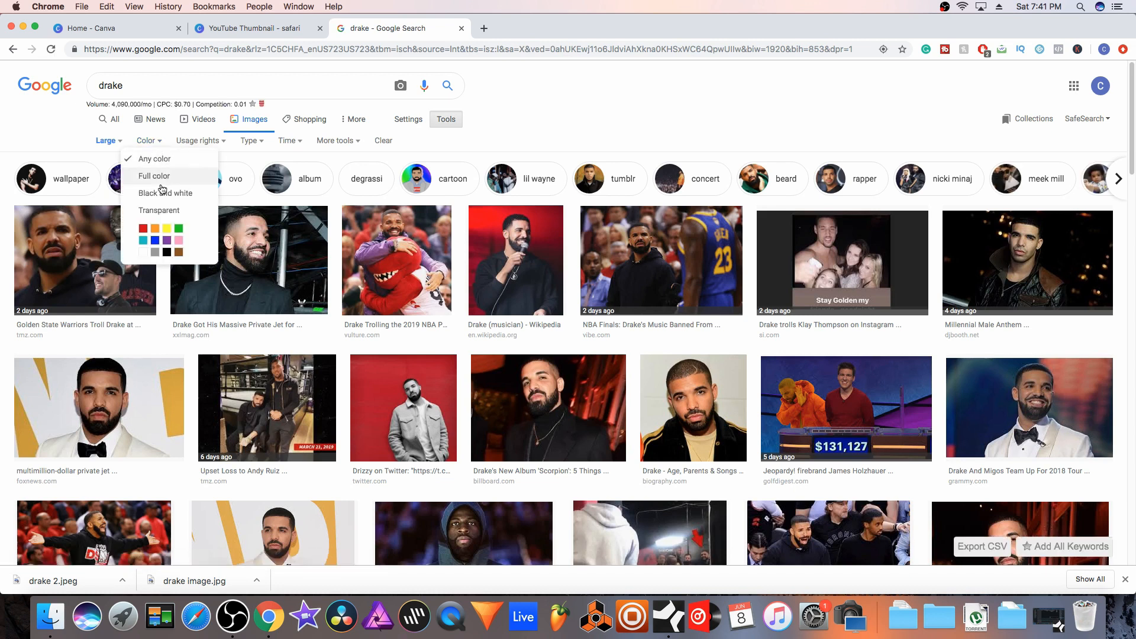
pyautogui.click(143, 242)
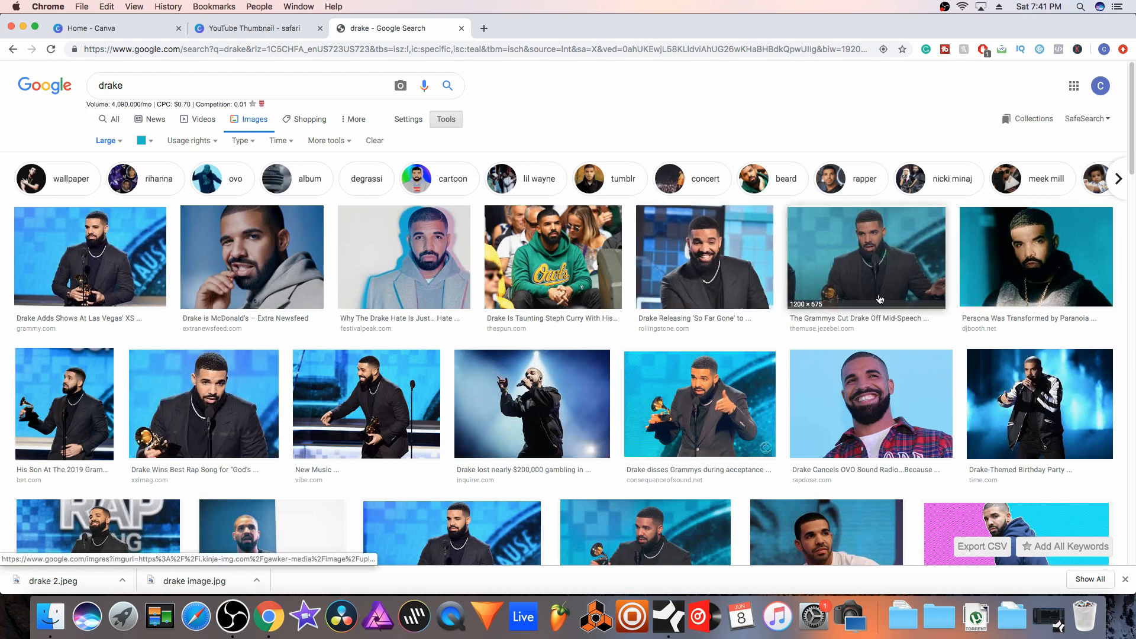
# - Find the 3200 × 1680 detroitnews.com concert photo of Drake holding out a microphone and open its preview
pyautogui.scroll(-3, 516, 389)
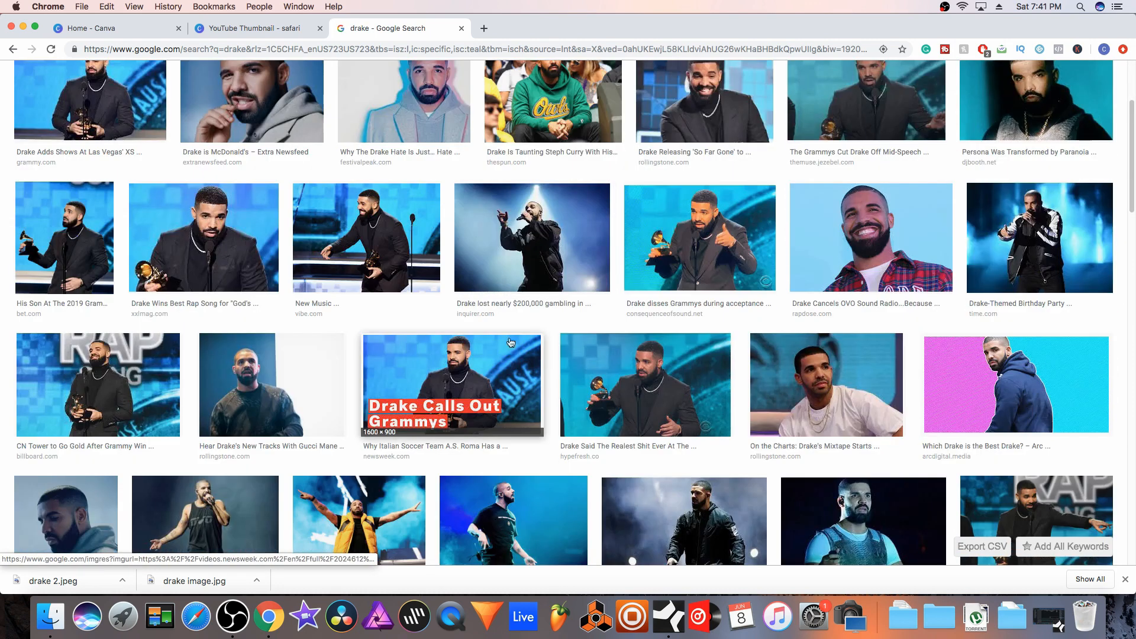
pyautogui.scroll(-2, 516, 389)
pyautogui.scroll(-2, 403, 365)
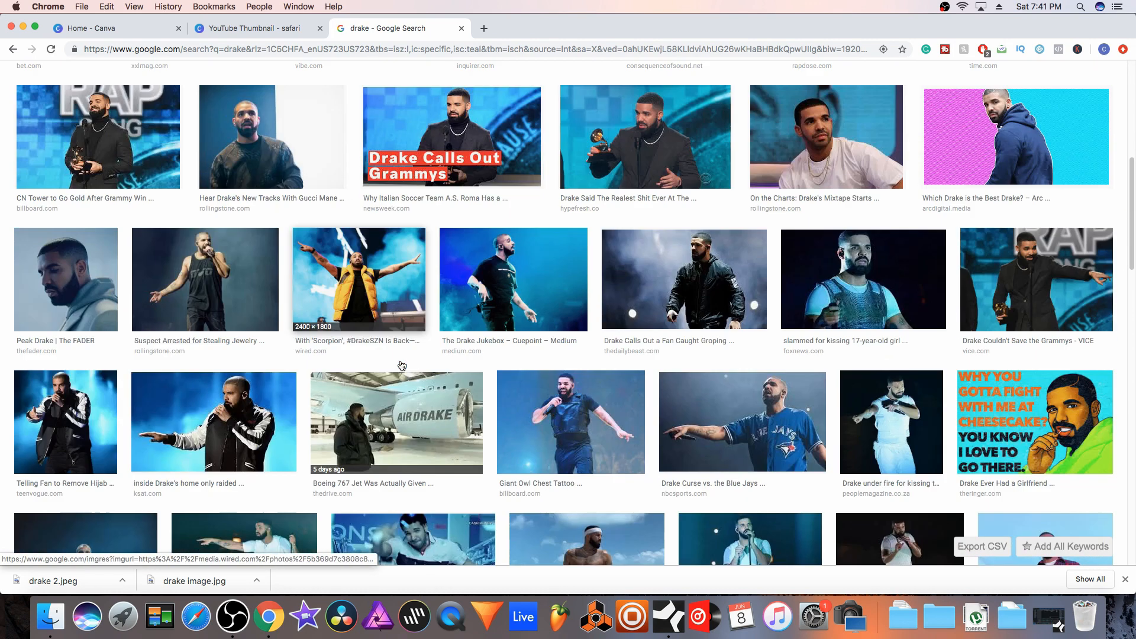
pyautogui.scroll(-10, 399, 363)
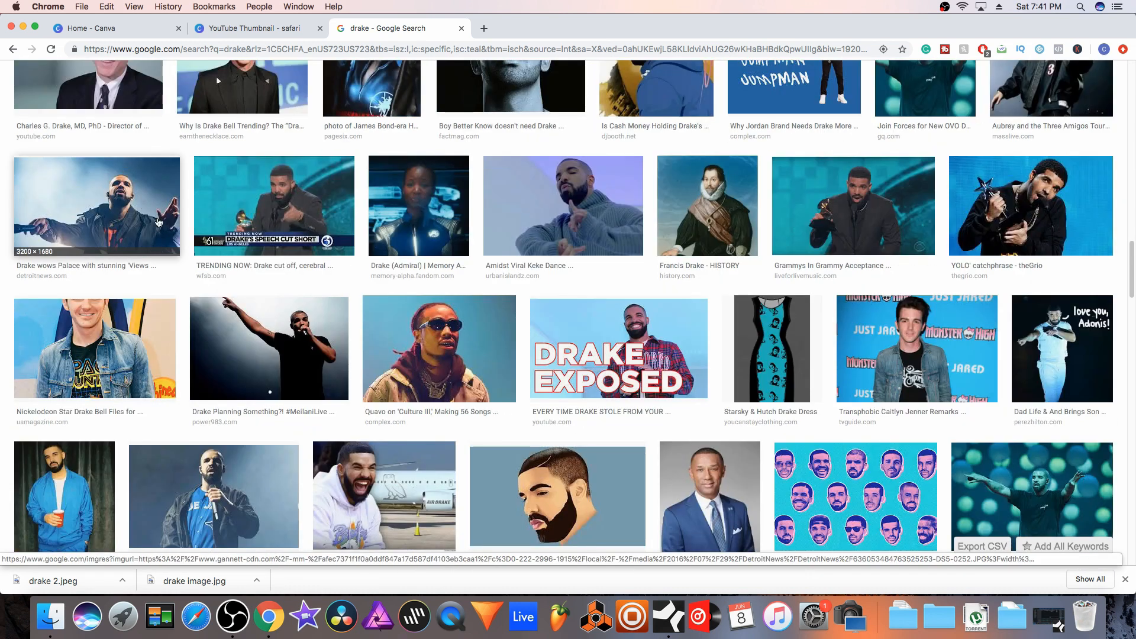
pyautogui.click(158, 222)
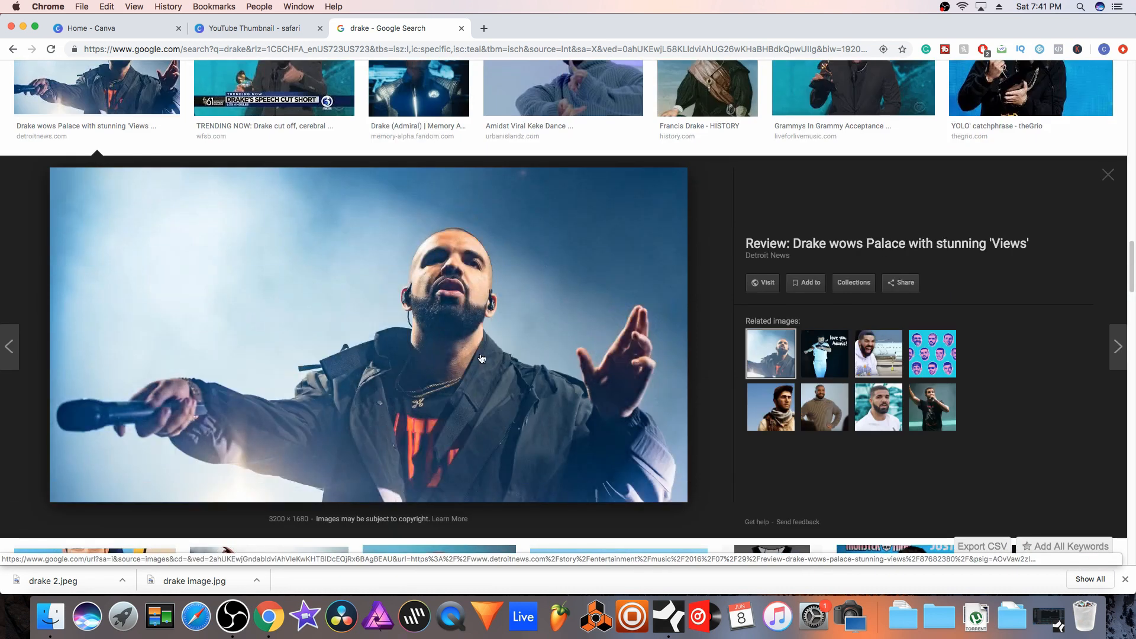
# - Save the previewed concert photo to the computer as "drake 3"
pyautogui.rightClick(315, 377)
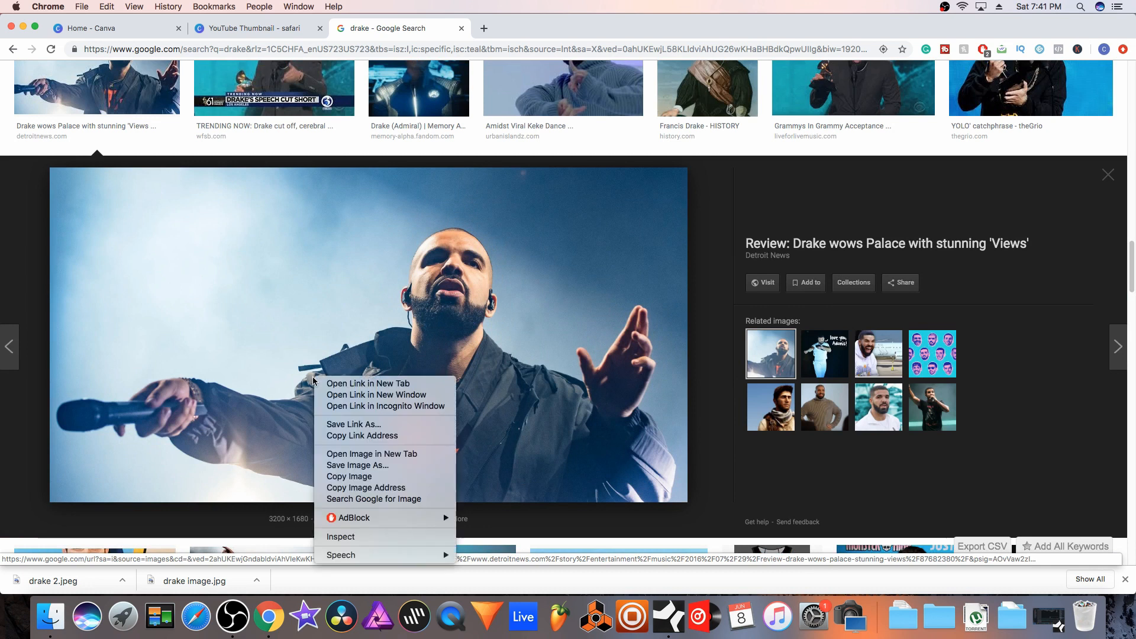
pyautogui.click(372, 466)
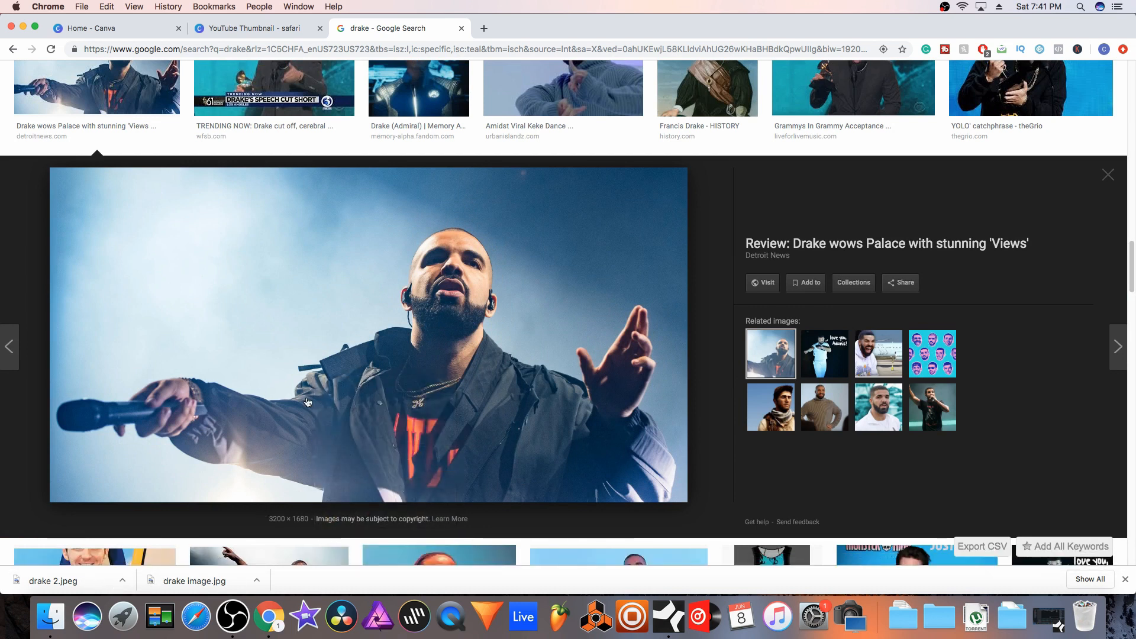
pyautogui.write('drake 3')
pyautogui.press('Return')
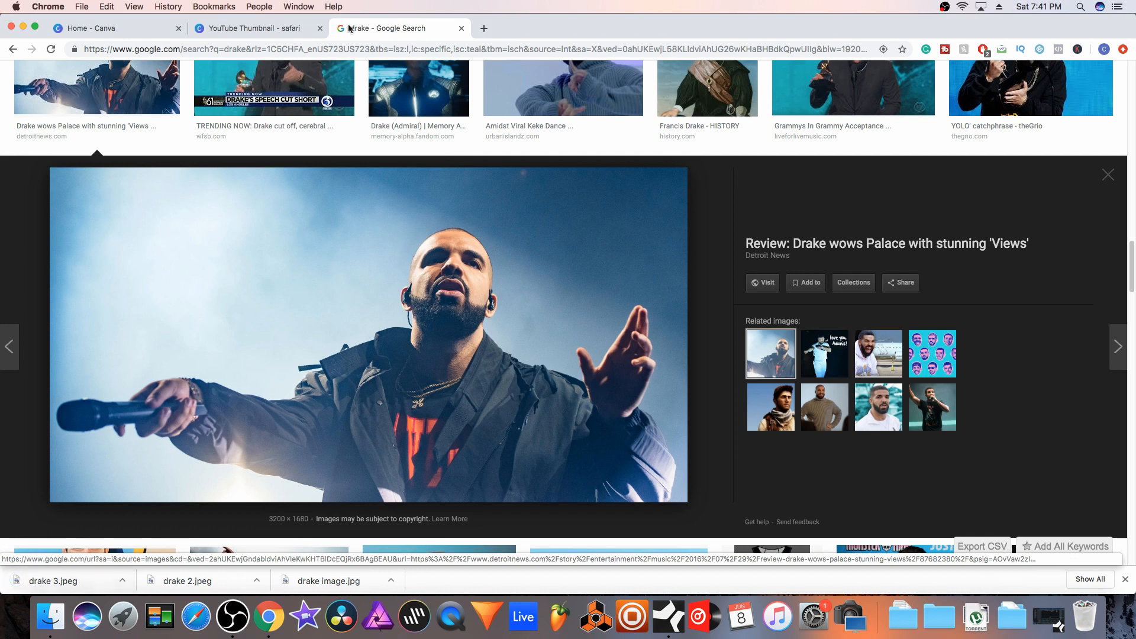
# - Return to the Canva thumbnail design and upload the downloaded drake 3.jpeg to it
pyautogui.click(274, 32)
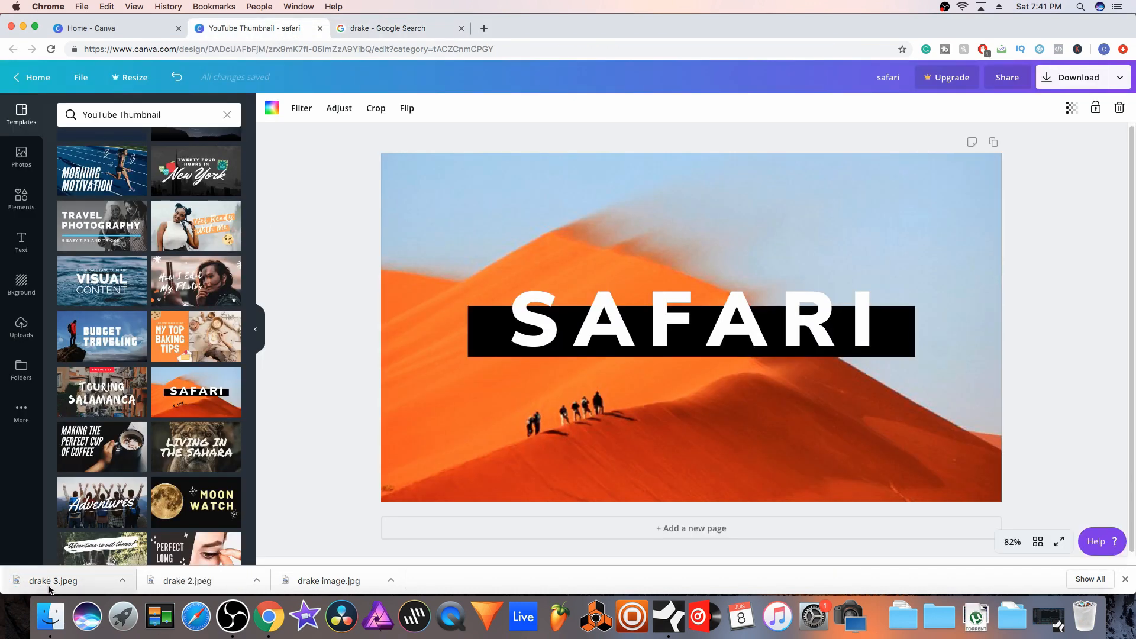
pyautogui.moveTo(50, 590); pyautogui.dragTo(143, 410)
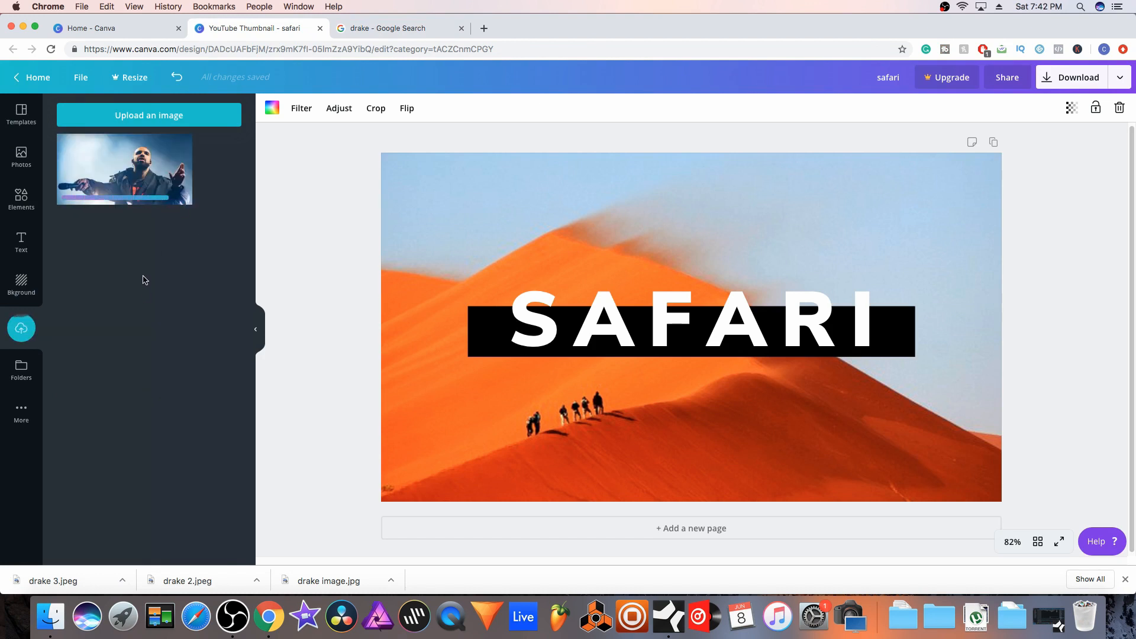
pyautogui.moveTo(125, 172); pyautogui.dragTo(439, 276)
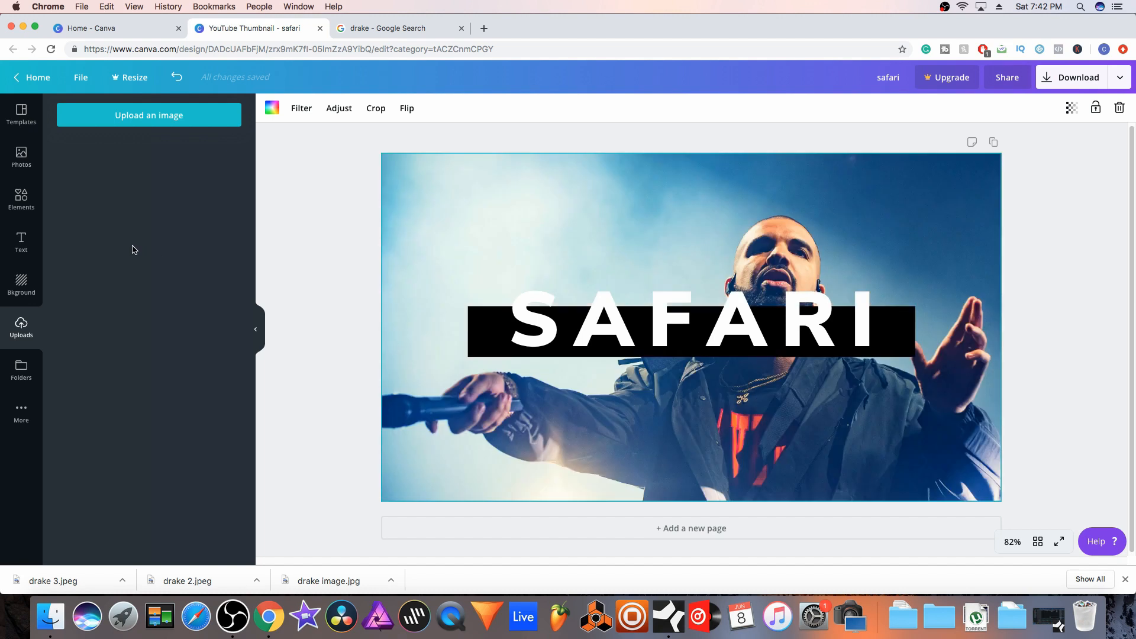
pyautogui.moveTo(133, 250); pyautogui.dragTo(136, 183)
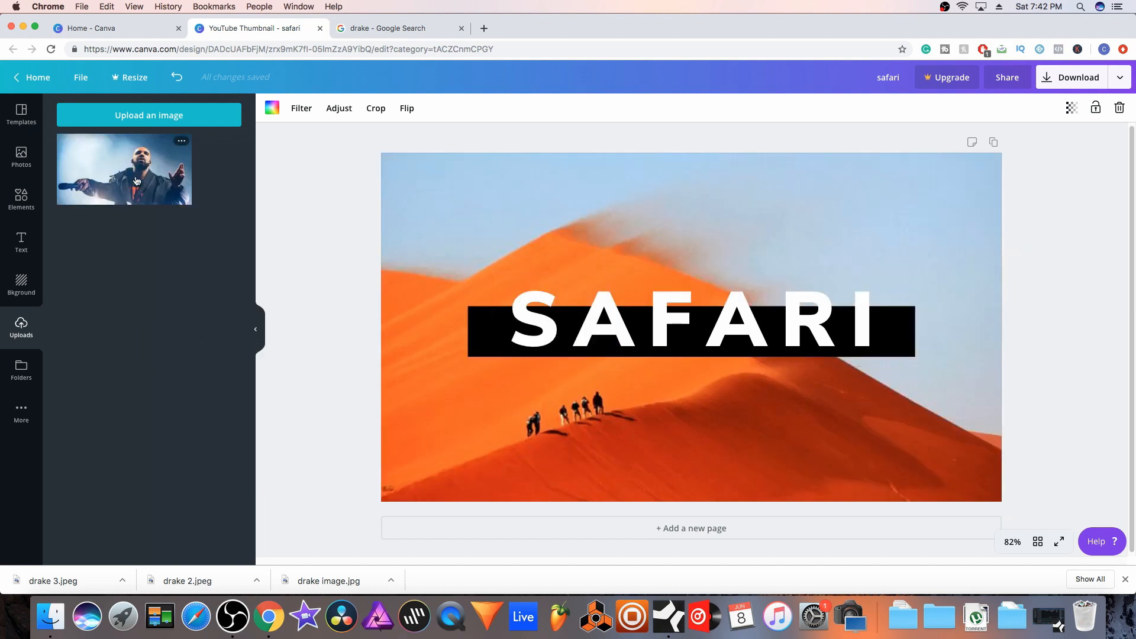
pyautogui.moveTo(235, 220); pyautogui.dragTo(353, 286)
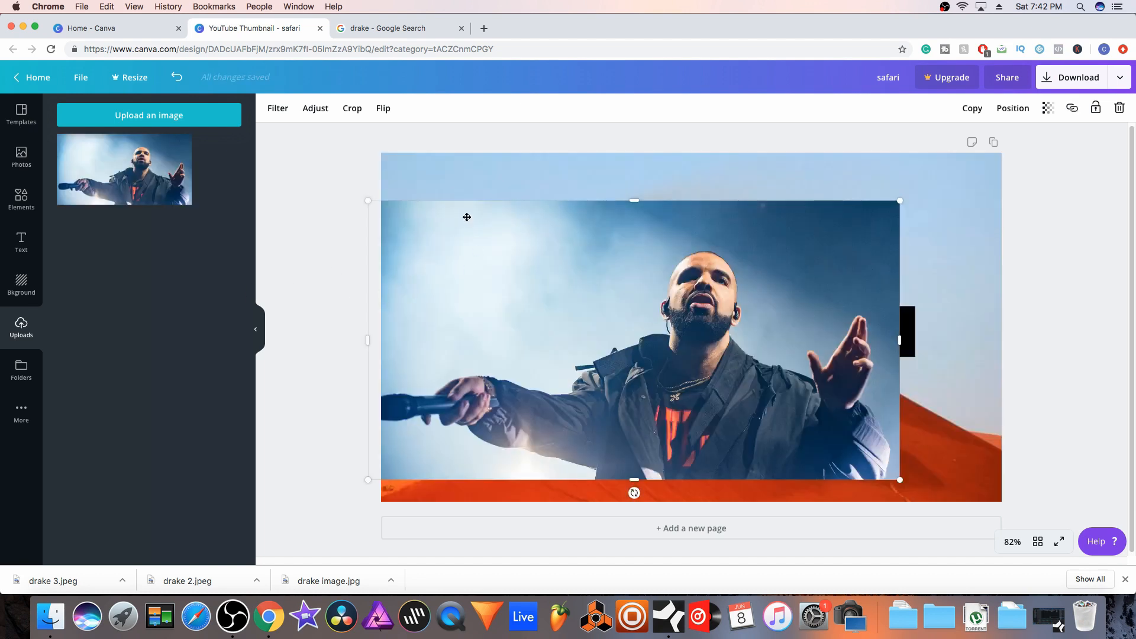
pyautogui.moveTo(456, 239); pyautogui.dragTo(444, 353)
pyautogui.press('Delete')
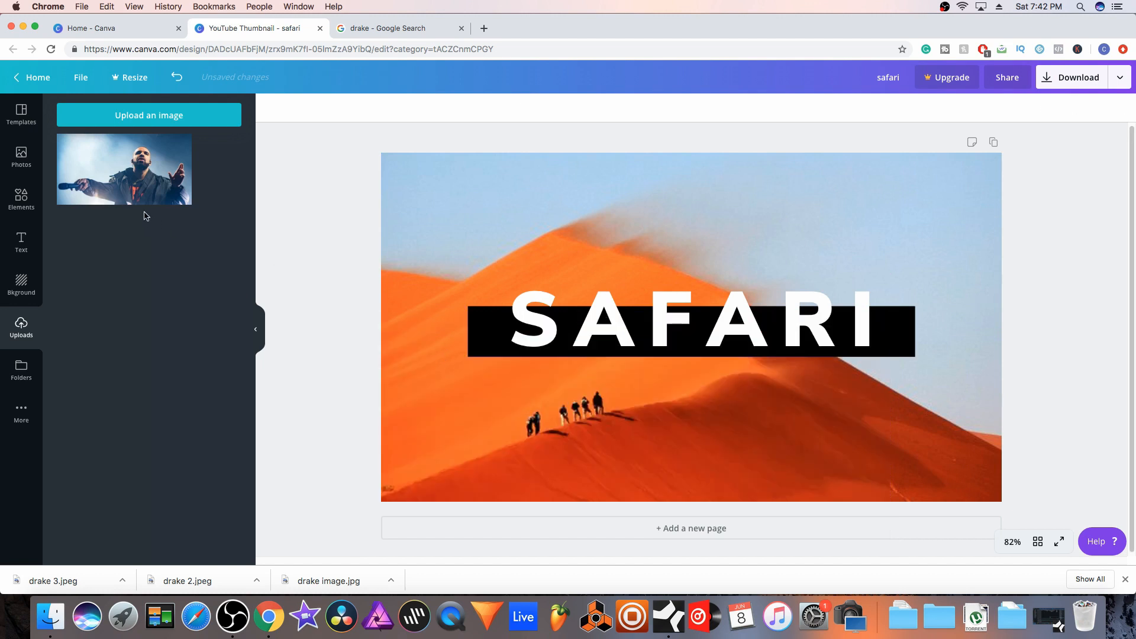
# - Replace the desert background with the uploaded Drake photo so that it fills the whole page
pyautogui.moveTo(114, 182); pyautogui.dragTo(383, 466)
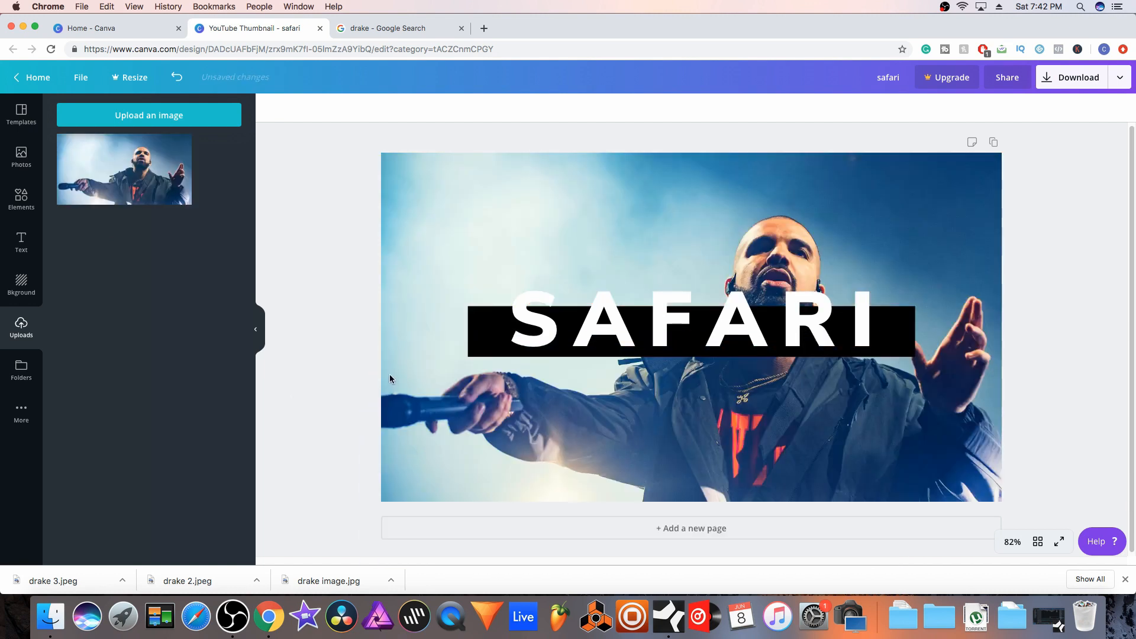
# - Replace the SAFARI title text with "NO THREAT"
pyautogui.click(853, 330)
pyautogui.moveTo(873, 329); pyautogui.dragTo(505, 333)
pyautogui.press('BackSpace')
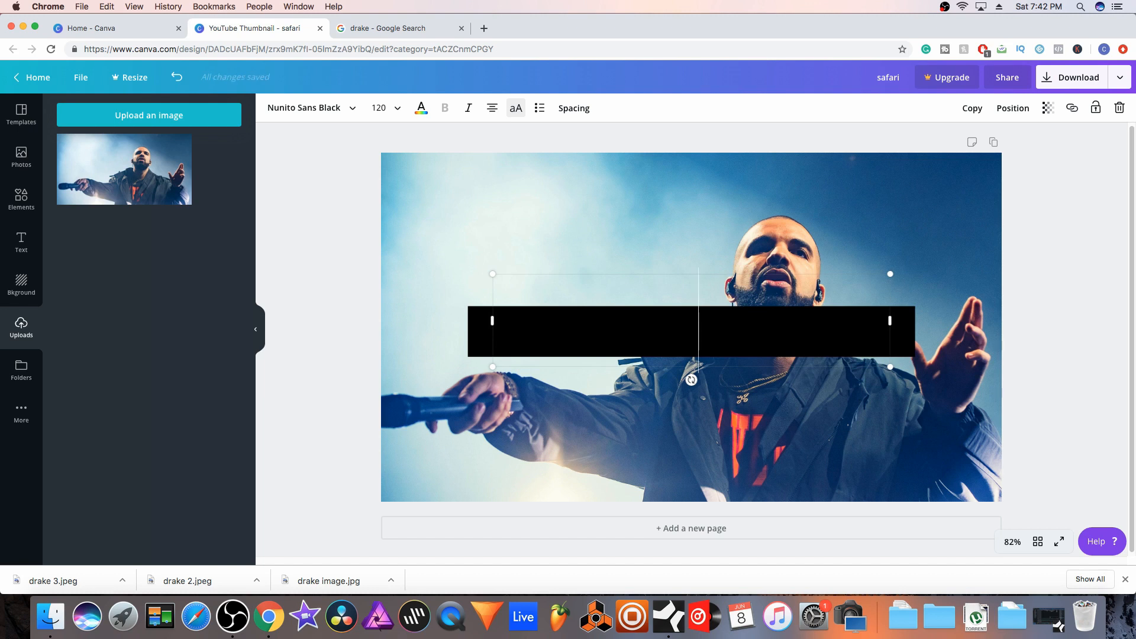
pyautogui.write('NO')
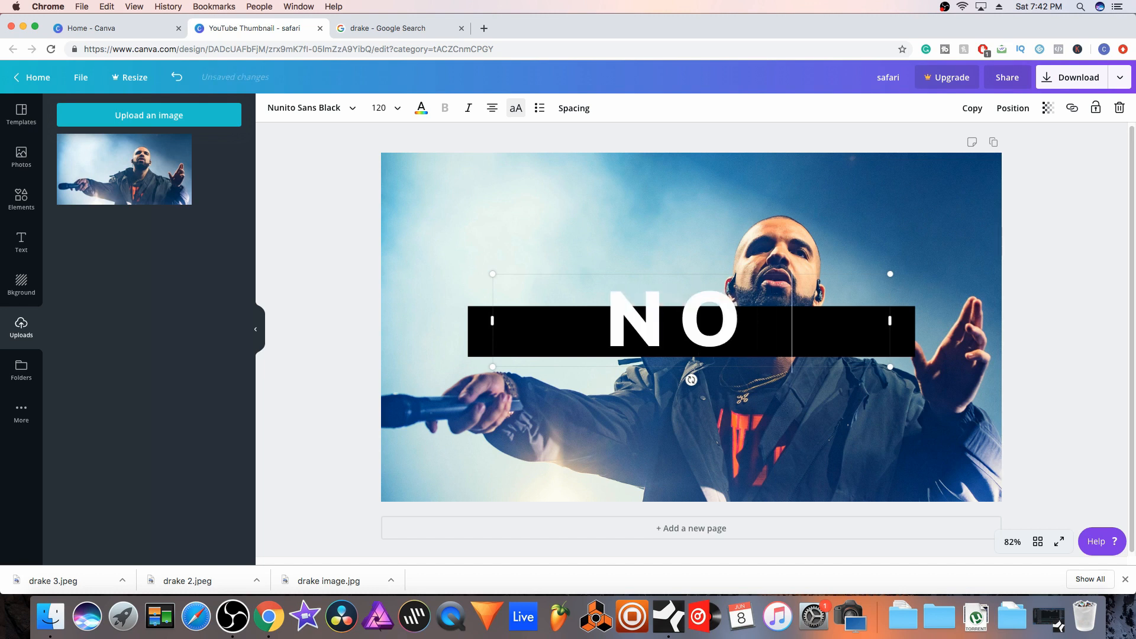
pyautogui.write(' THREAT')
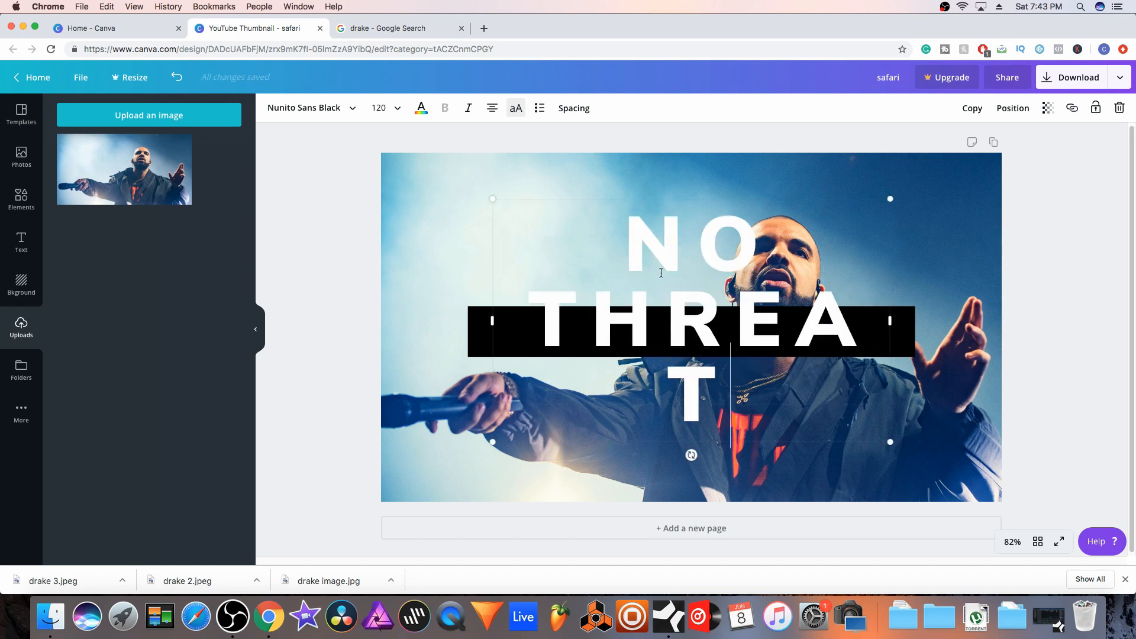
# - Widen the NO THREAT text box on both sides and set its font size to 104
pyautogui.moveTo(890, 320); pyautogui.dragTo(961, 326)
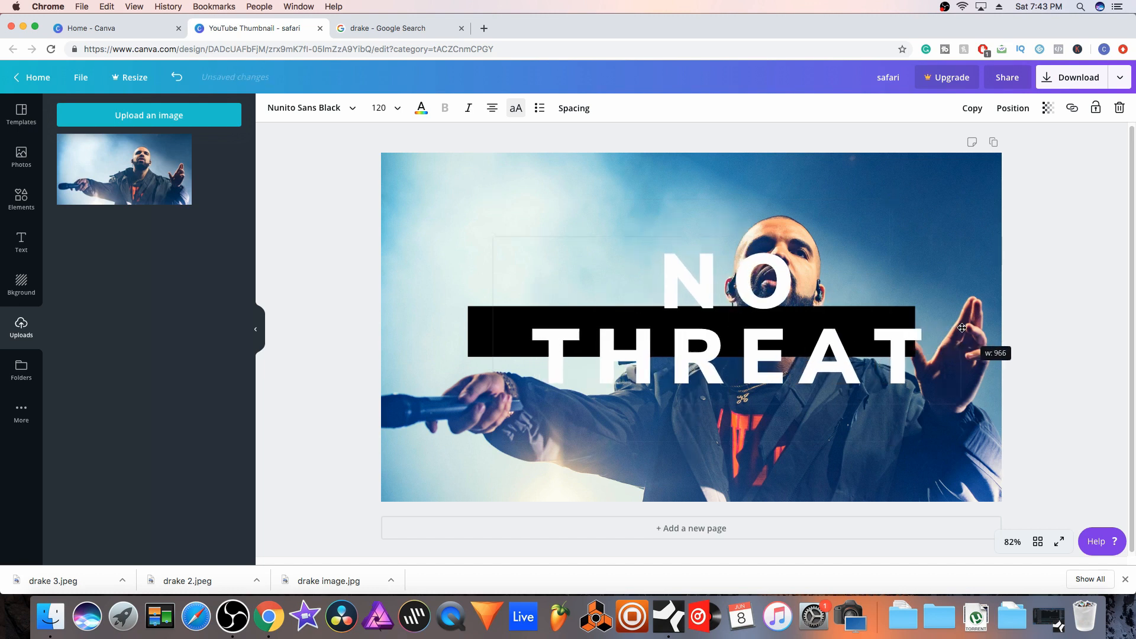
pyautogui.moveTo(491, 320); pyautogui.dragTo(439, 320)
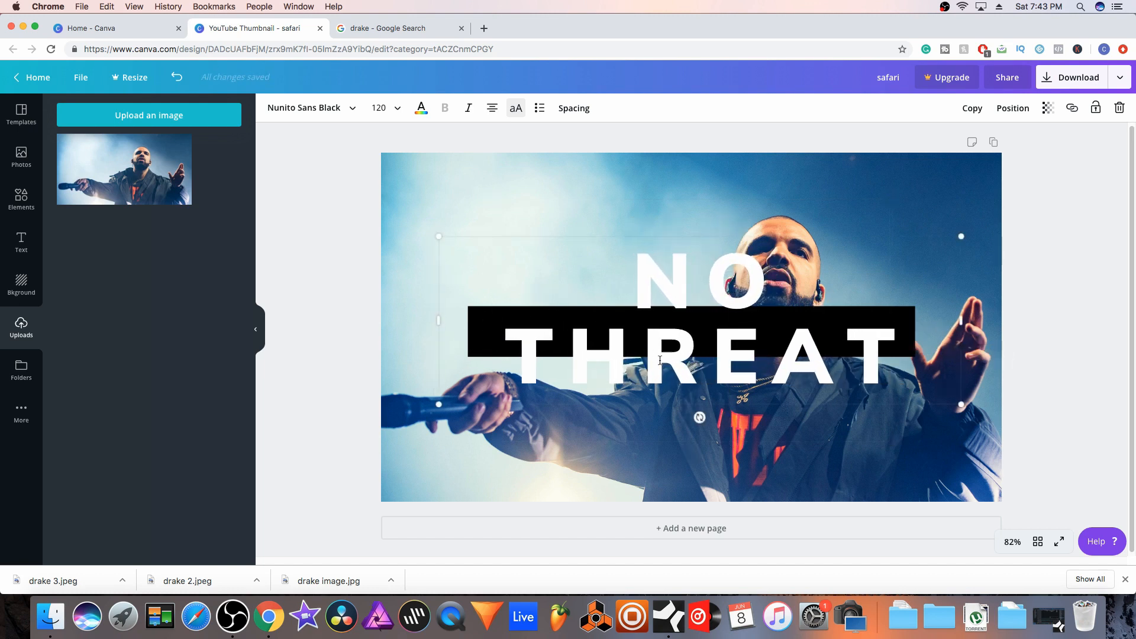
pyautogui.moveTo(905, 358); pyautogui.dragTo(491, 297)
pyautogui.click(392, 109)
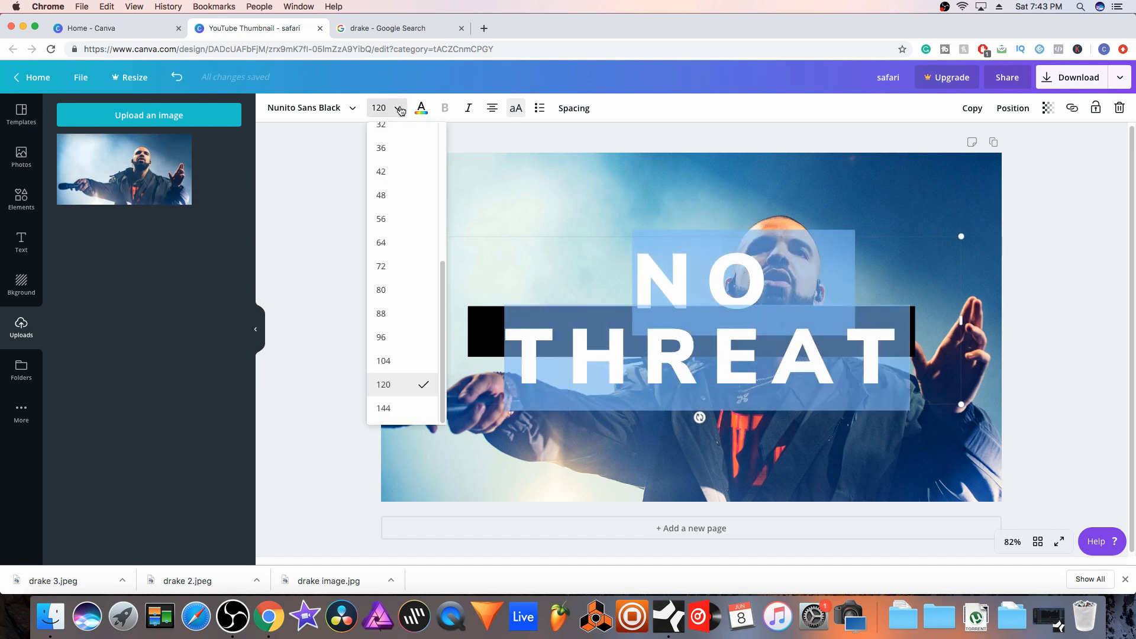
pyautogui.click(392, 360)
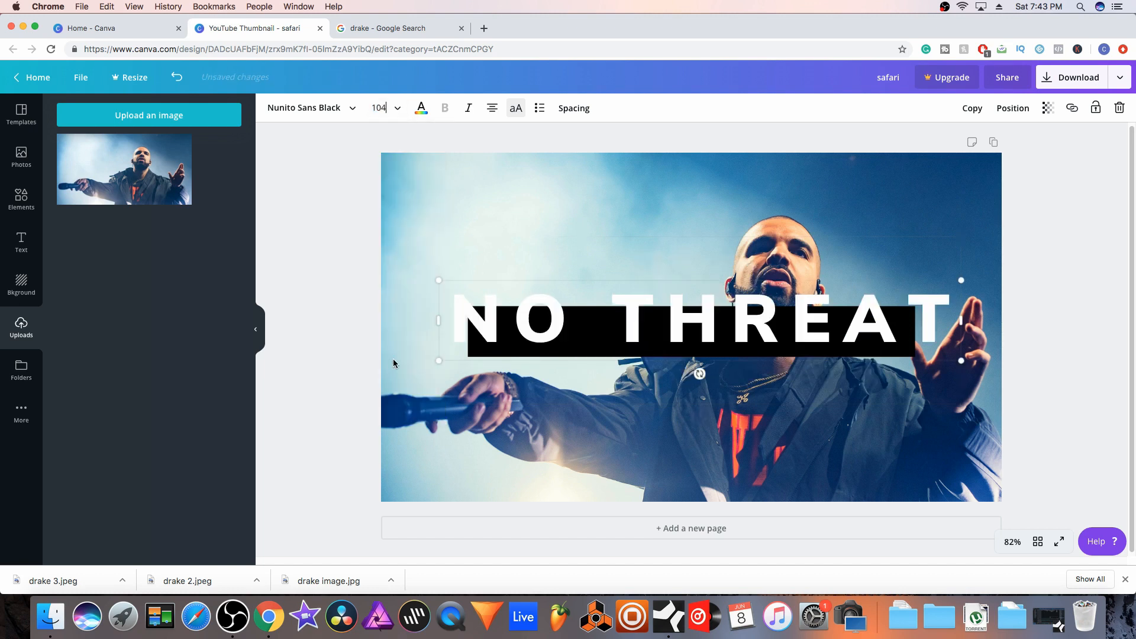
pyautogui.click(299, 265)
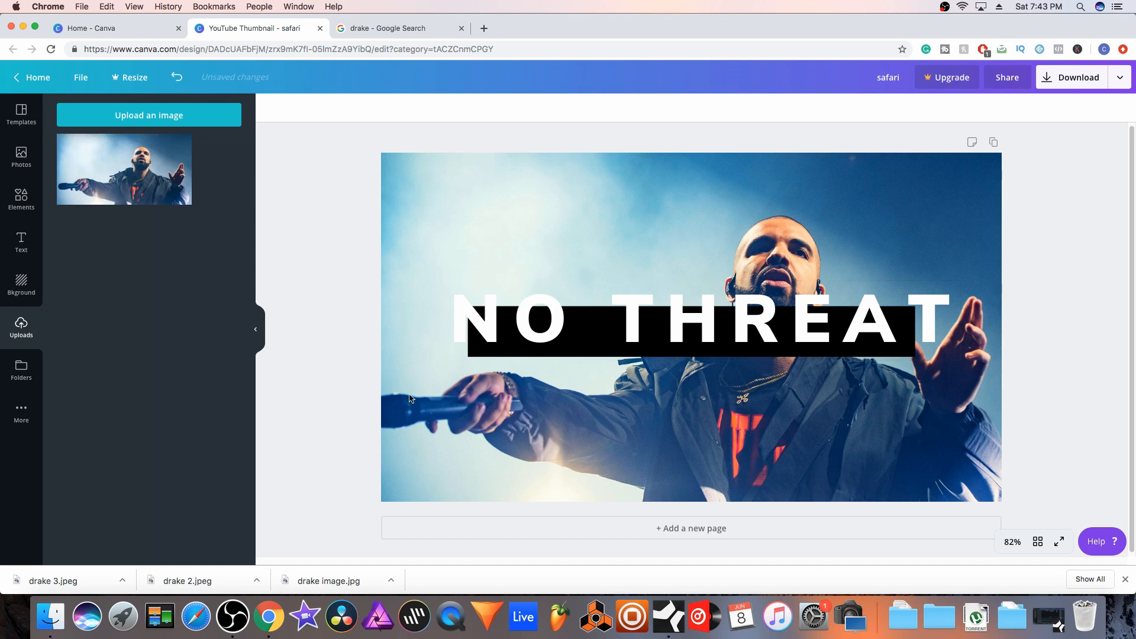
# - Reduce the NO THREAT title to font size 88 and centre it on the black bar
pyautogui.click(513, 334)
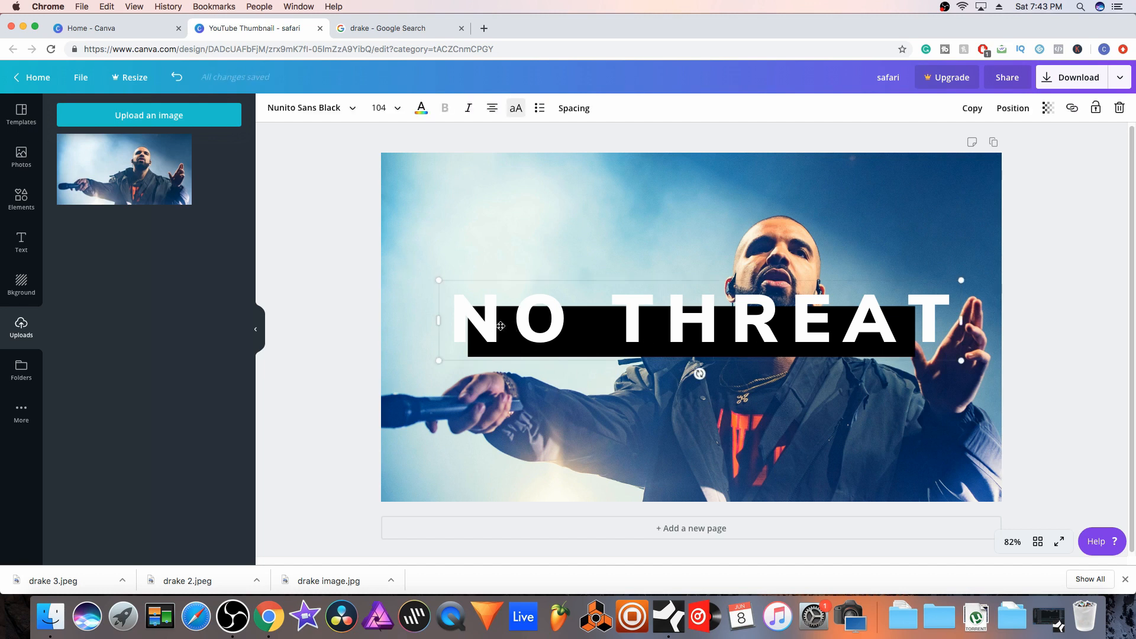
pyautogui.click(381, 105)
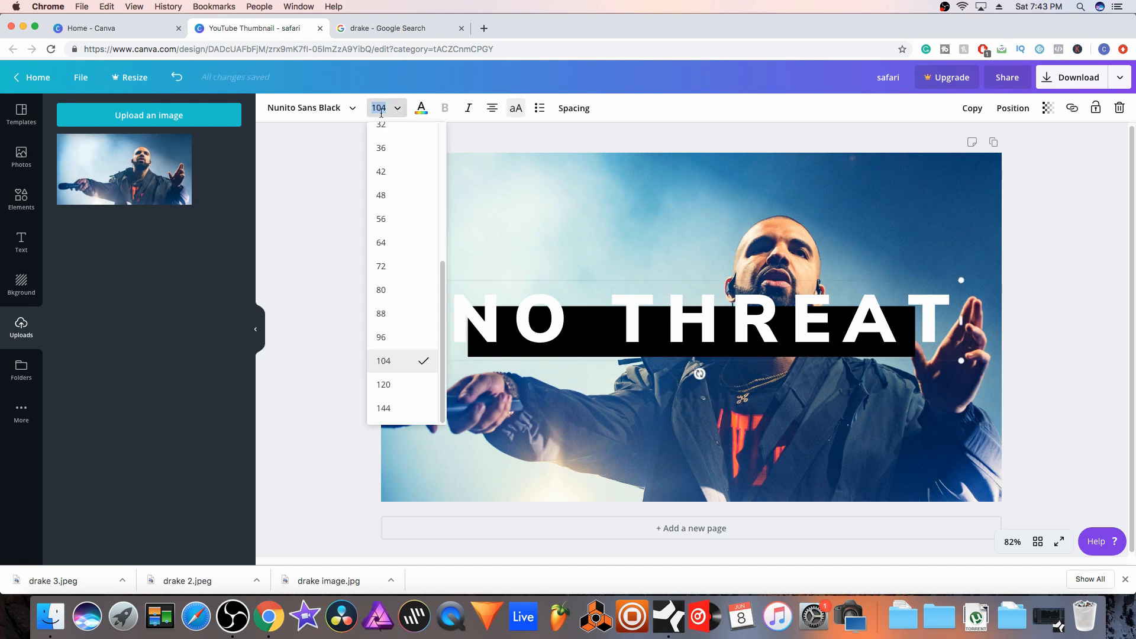
pyautogui.click(387, 336)
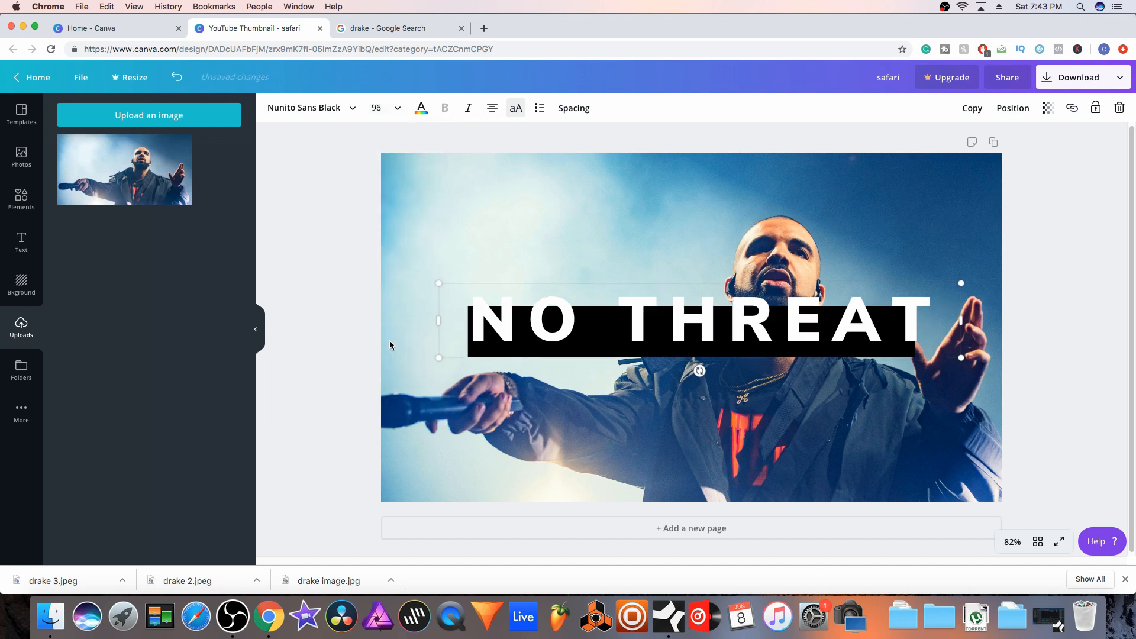
pyautogui.click(381, 107)
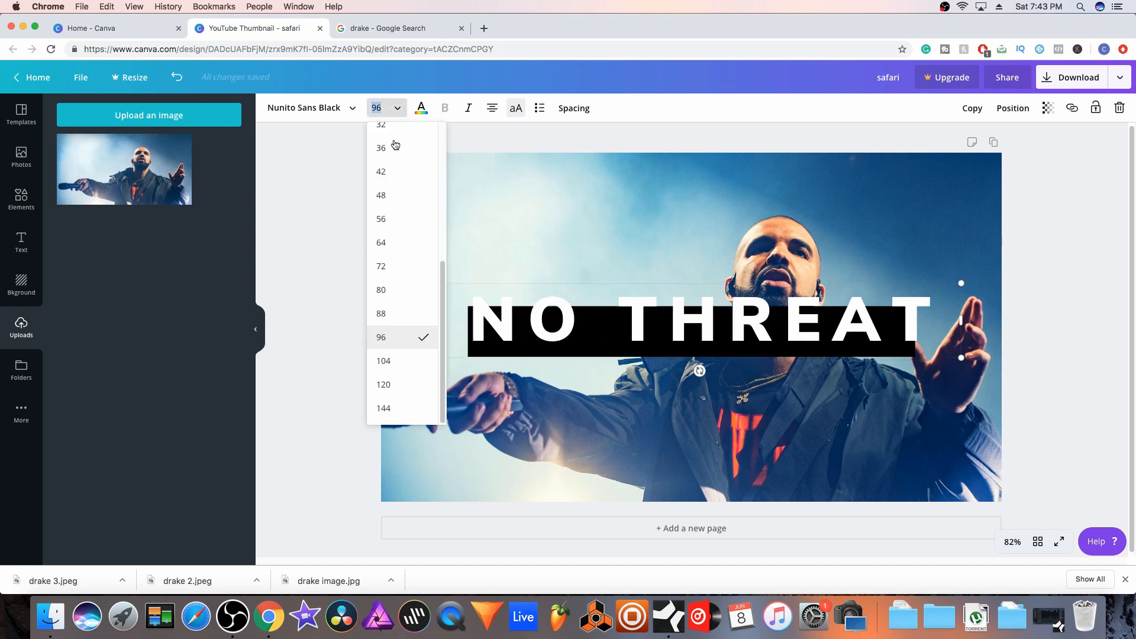
pyautogui.click(388, 318)
pyautogui.moveTo(682, 318); pyautogui.dragTo(661, 326)
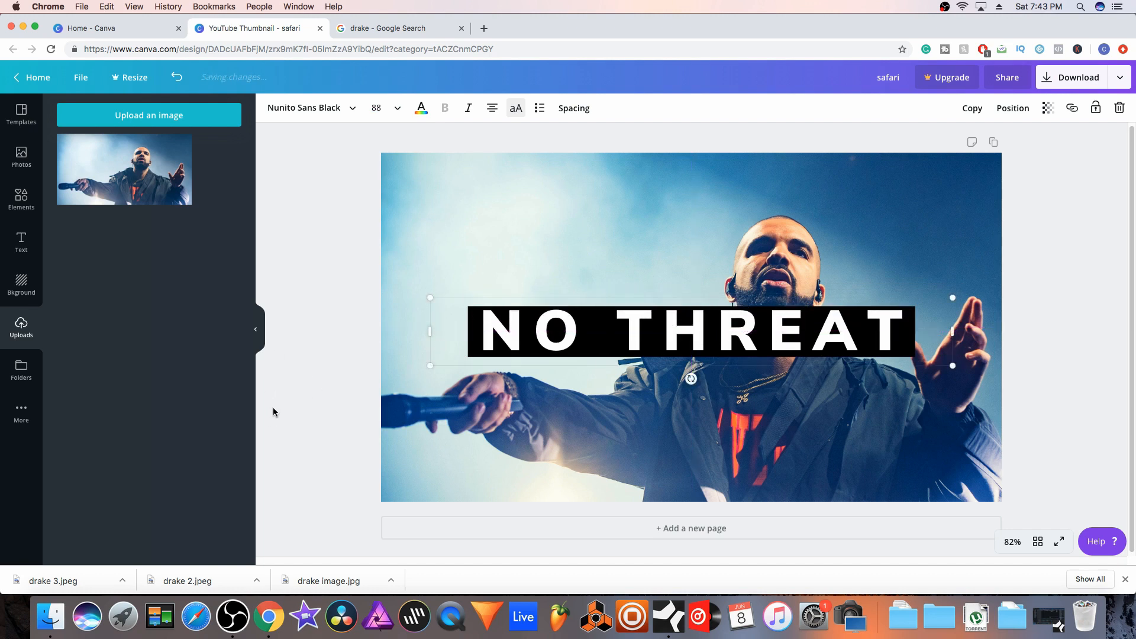
pyautogui.click(316, 376)
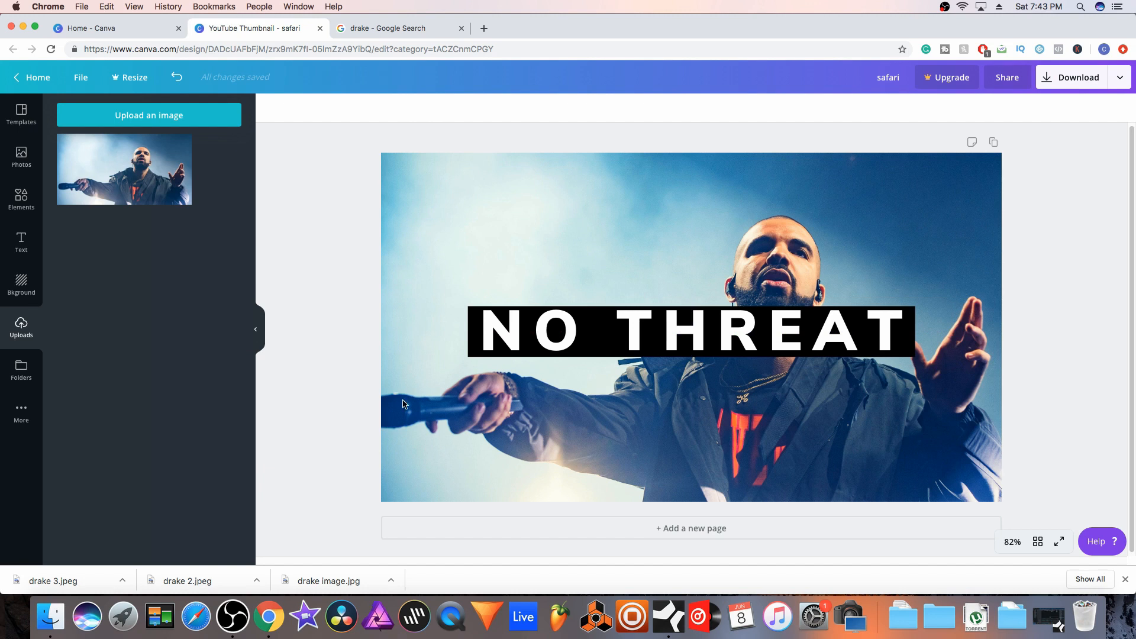
# - Adjust the background photo to brightness -19, tint 40 and blur -9
pyautogui.click(435, 453)
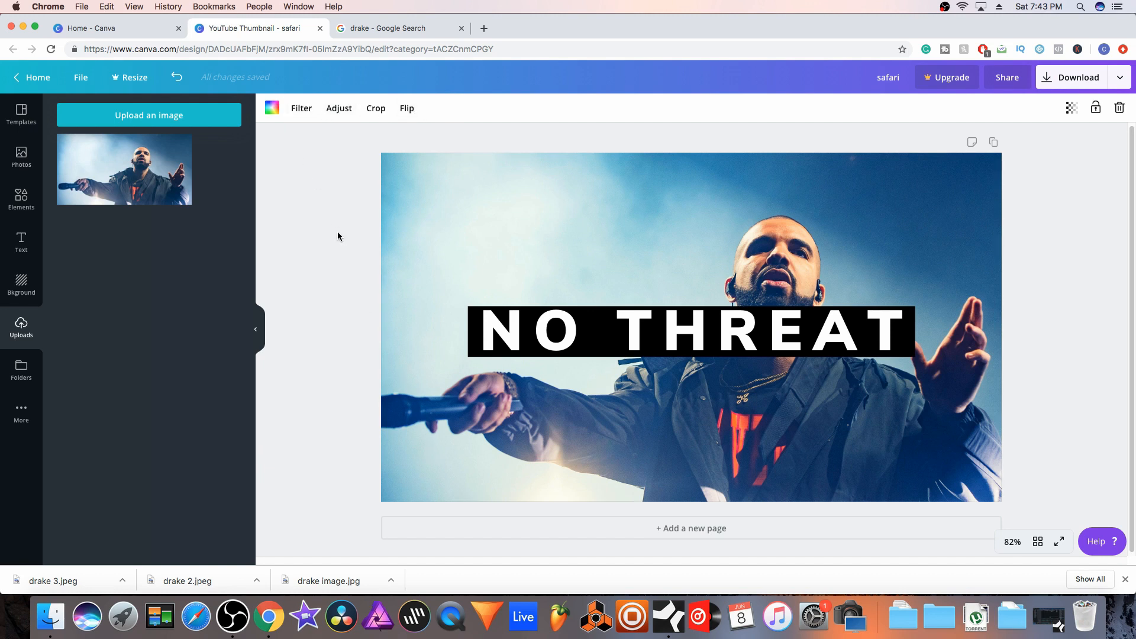
pyautogui.click(300, 109)
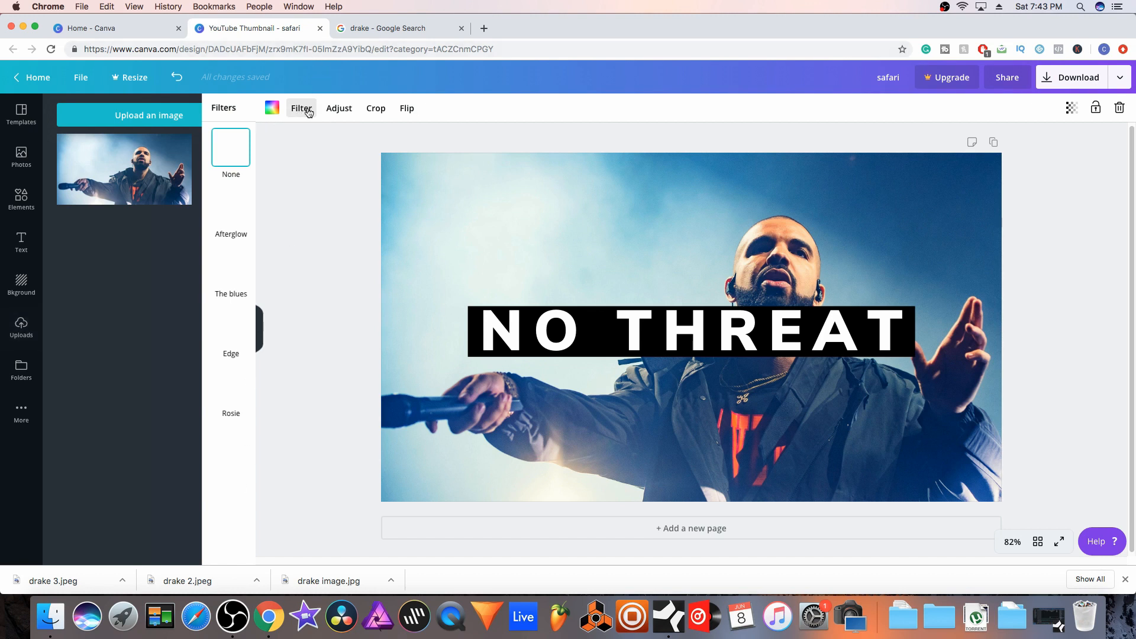
pyautogui.click(314, 137)
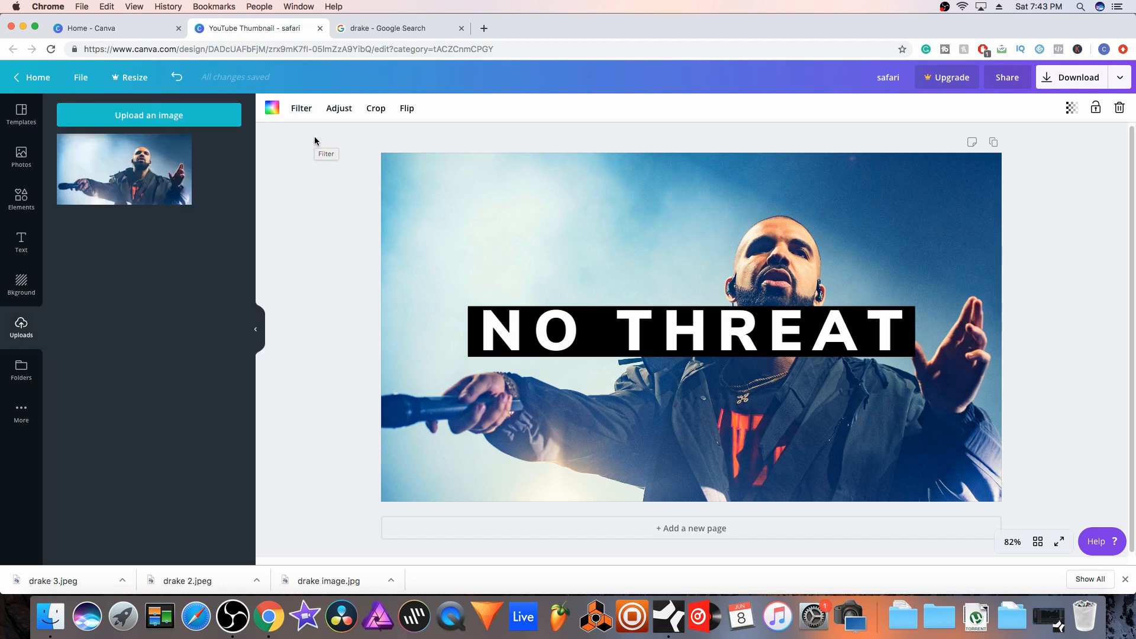
pyautogui.click(335, 111)
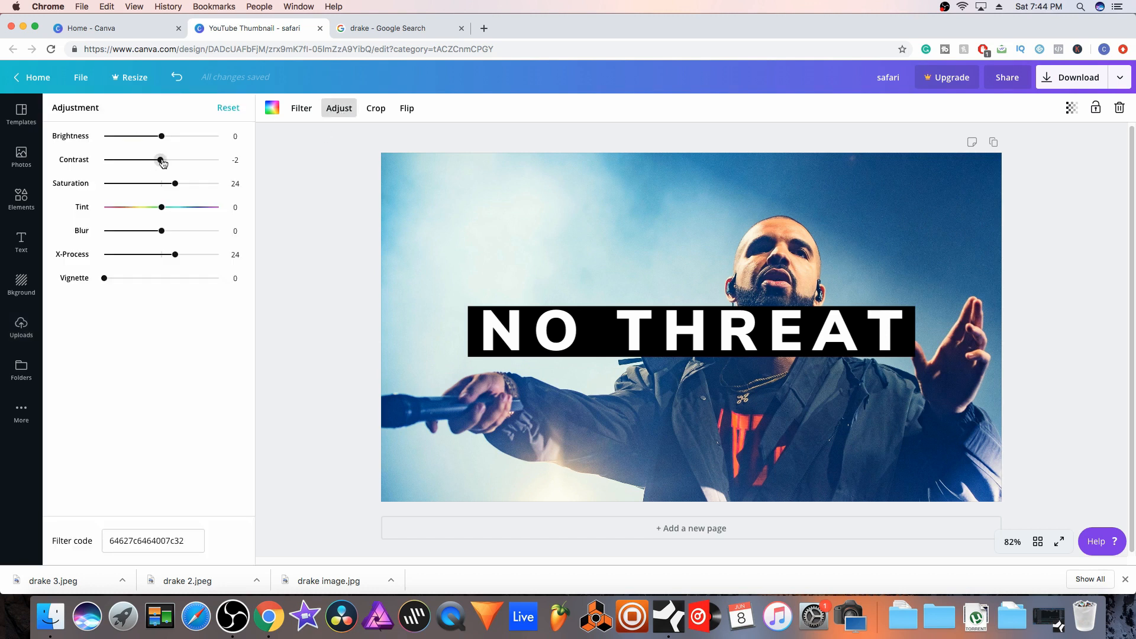
pyautogui.moveTo(163, 163)
pyautogui.mouseDown()
pyautogui.moveTo(221, 159)
pyautogui.moveTo(84, 166)
pyautogui.moveTo(163, 168)
pyautogui.mouseUp()
pyautogui.moveTo(167, 163); pyautogui.dragTo(152, 145)
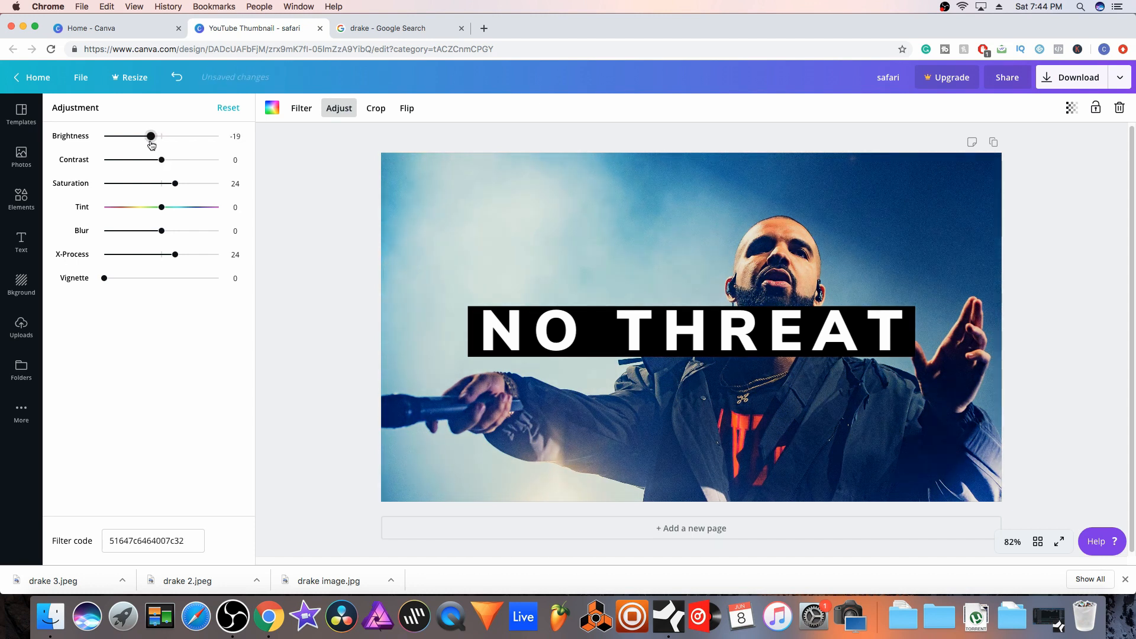
pyautogui.moveTo(162, 207); pyautogui.dragTo(157, 237)
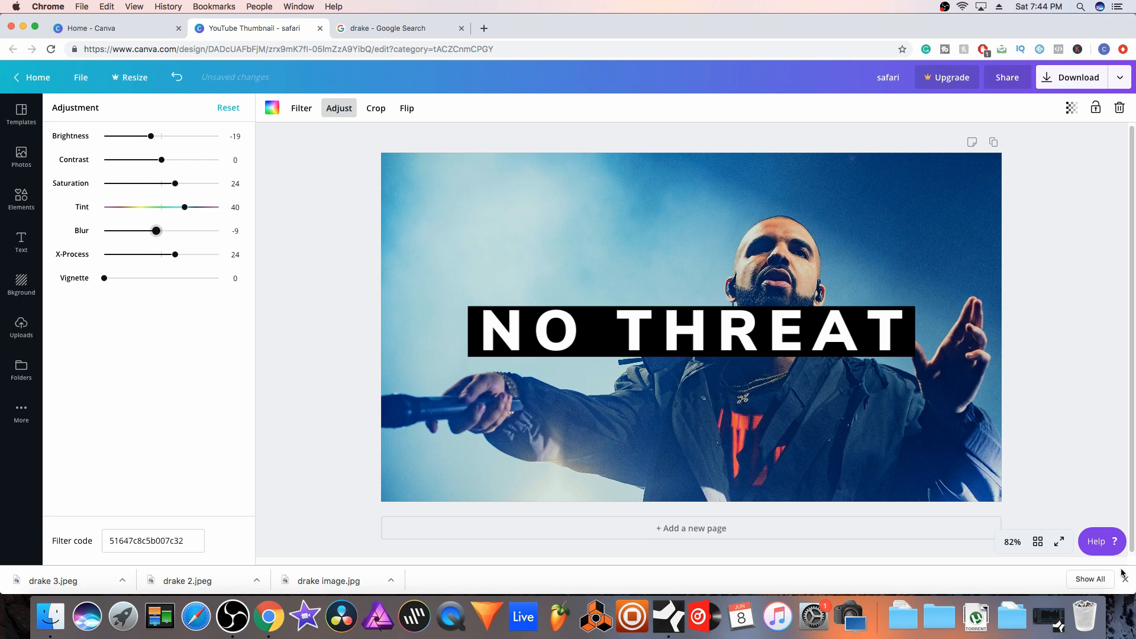
# - Set the background photo's X-Process to -100, blur to 0, tint to 57 and contrast to -72
pyautogui.scroll(-1, 830, 426)
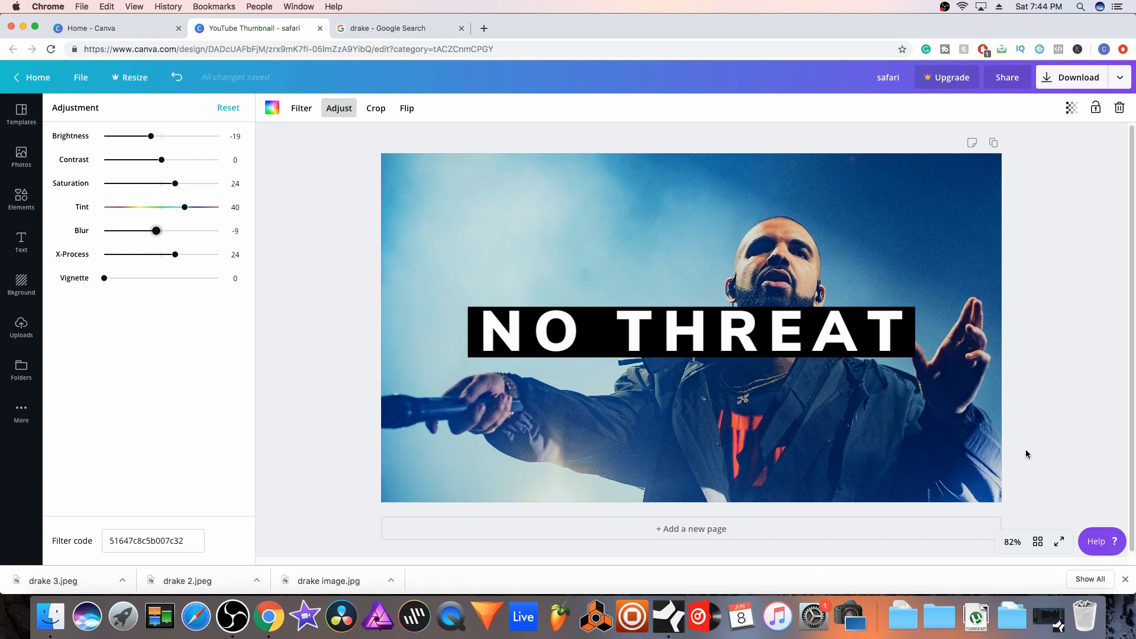
pyautogui.click(1010, 548)
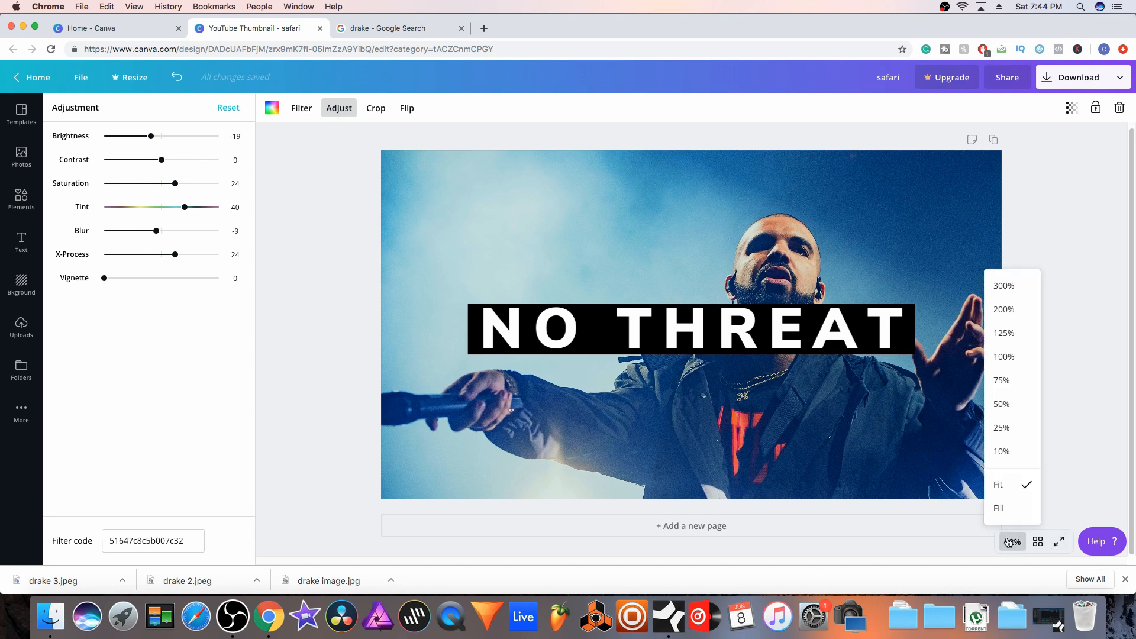
pyautogui.click(1012, 436)
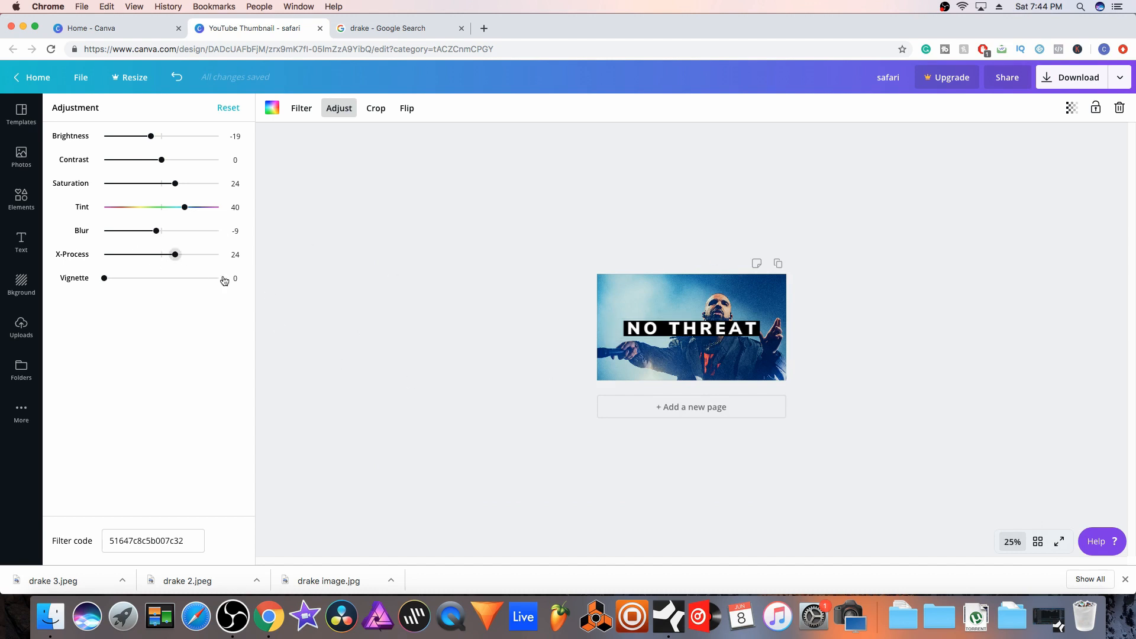
pyautogui.moveTo(156, 231); pyautogui.dragTo(77, 256)
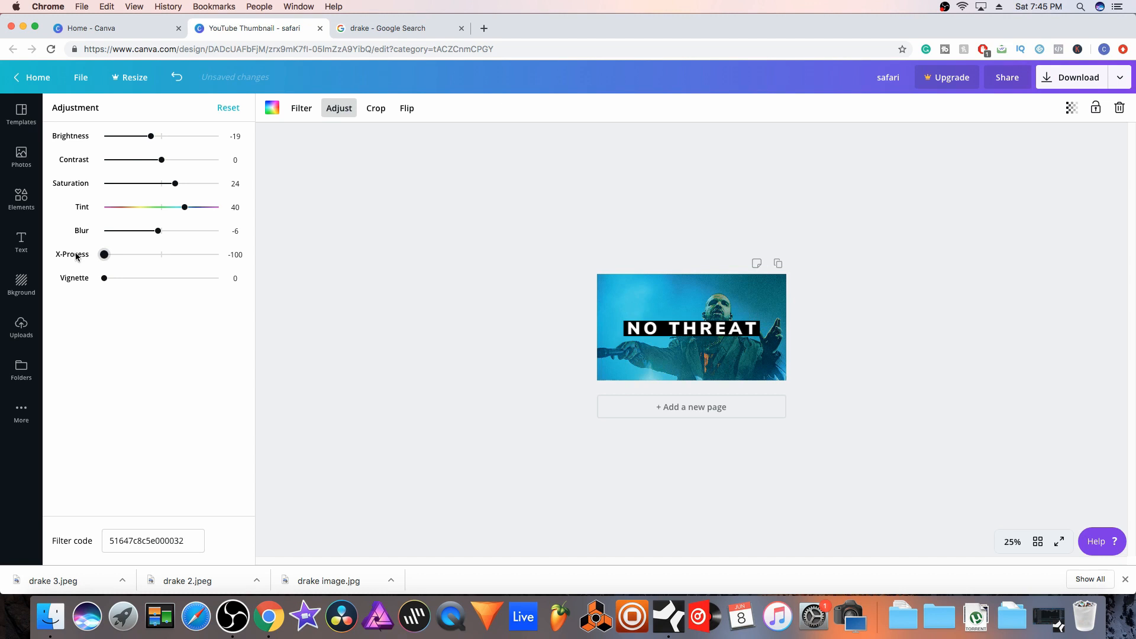
pyautogui.moveTo(158, 231); pyautogui.dragTo(196, 211)
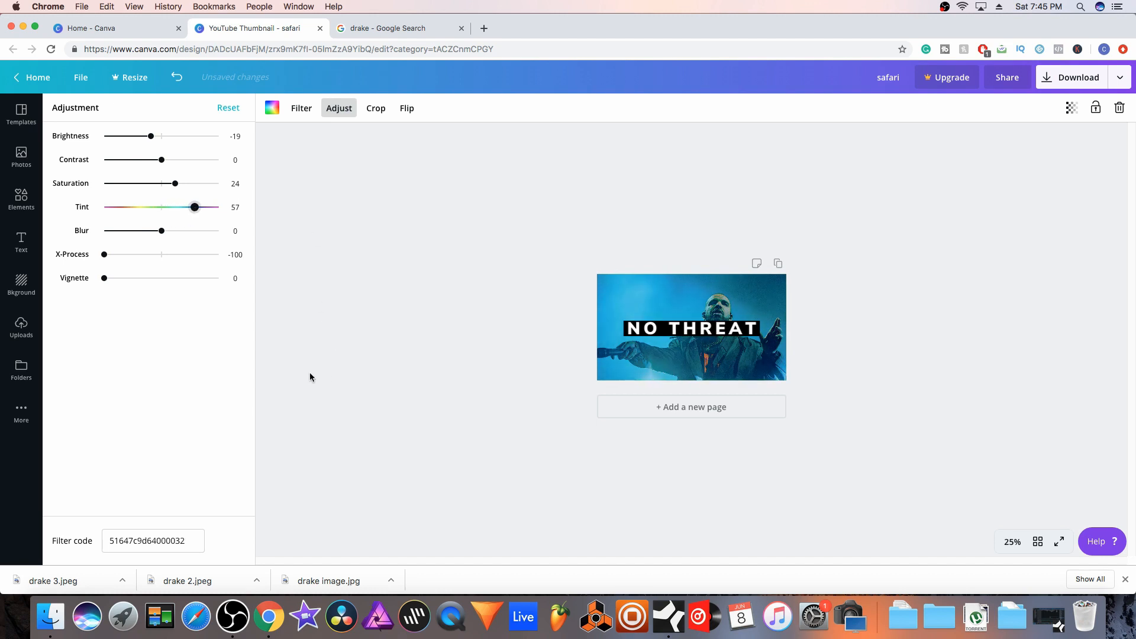
pyautogui.moveTo(164, 160); pyautogui.dragTo(121, 172)
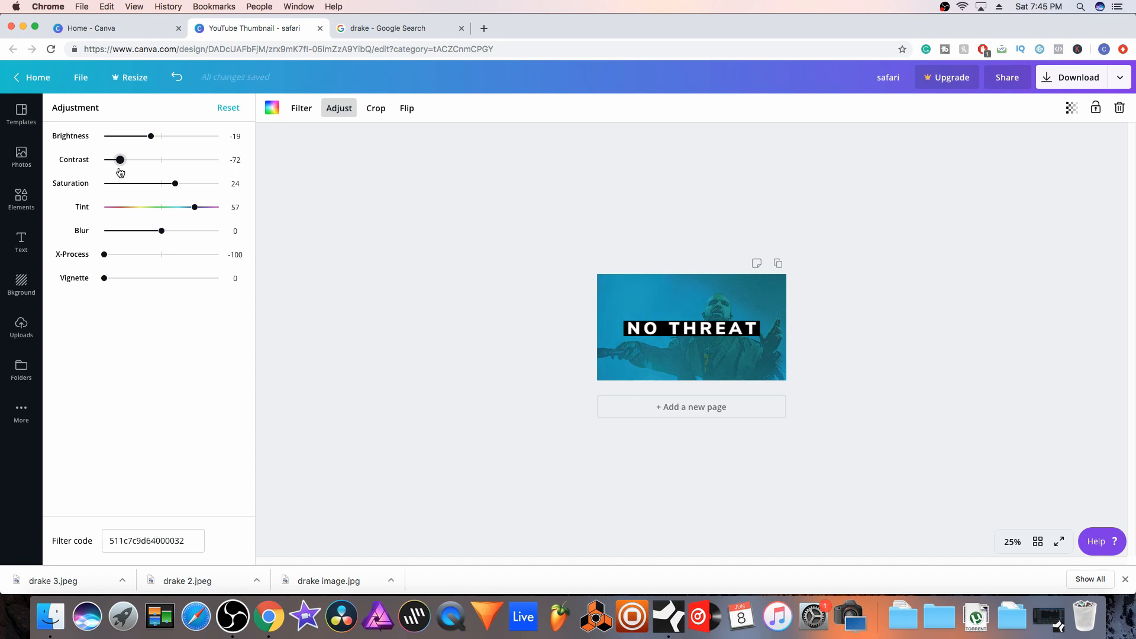
# - Delete the black bar behind the title and place NO THREAT in the middle of the thumbnail
pyautogui.click(663, 336)
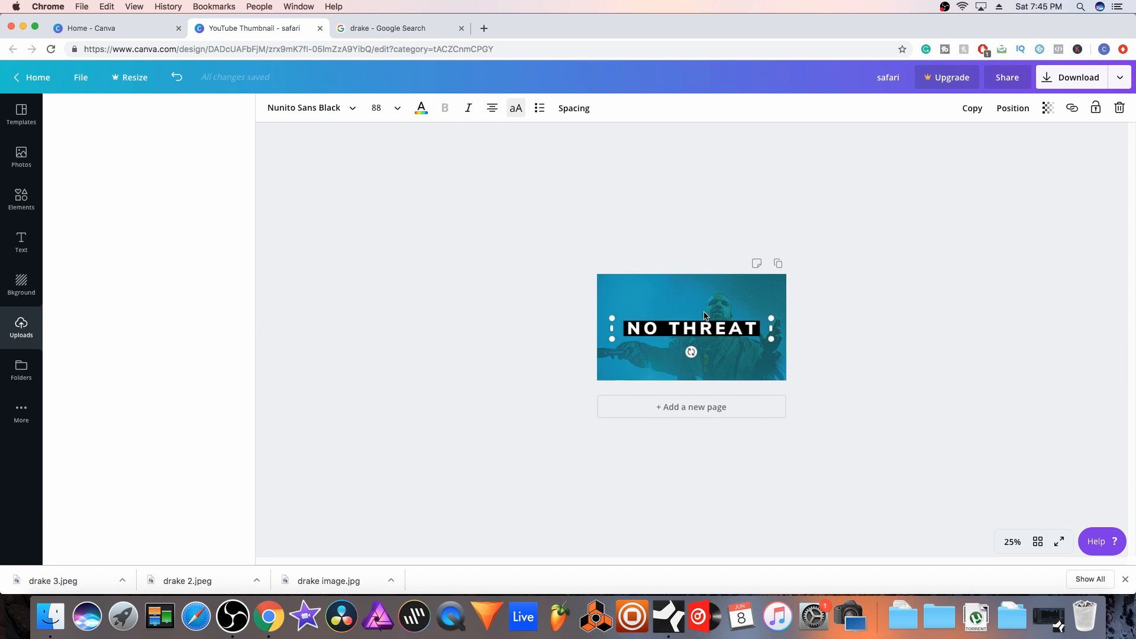
pyautogui.click(723, 333)
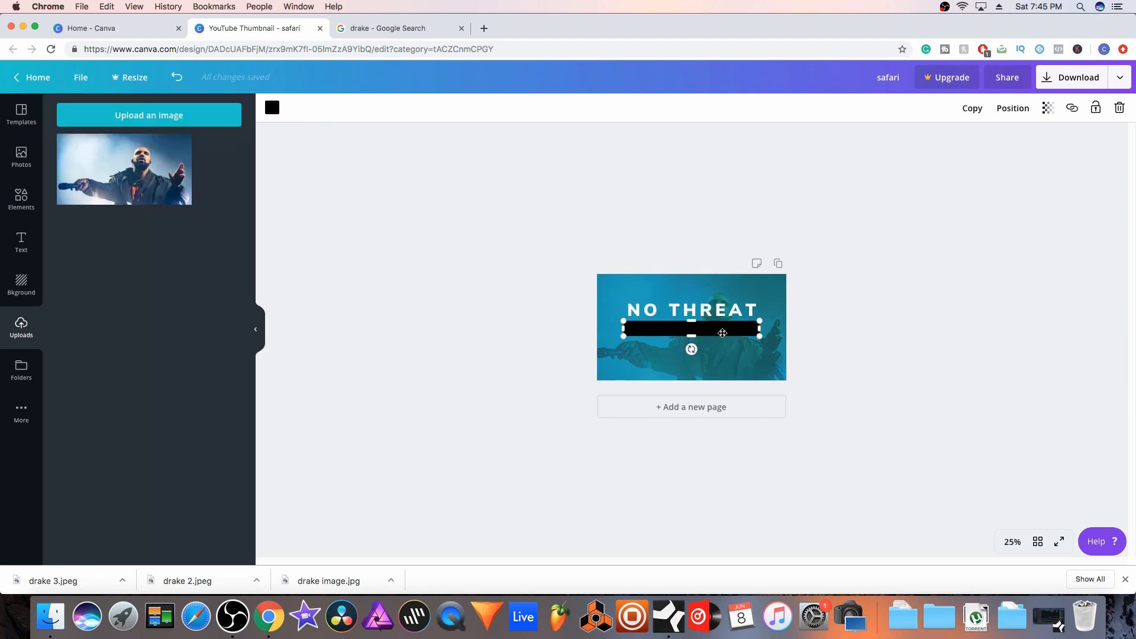
pyautogui.press('Delete')
pyautogui.moveTo(719, 312); pyautogui.dragTo(717, 329)
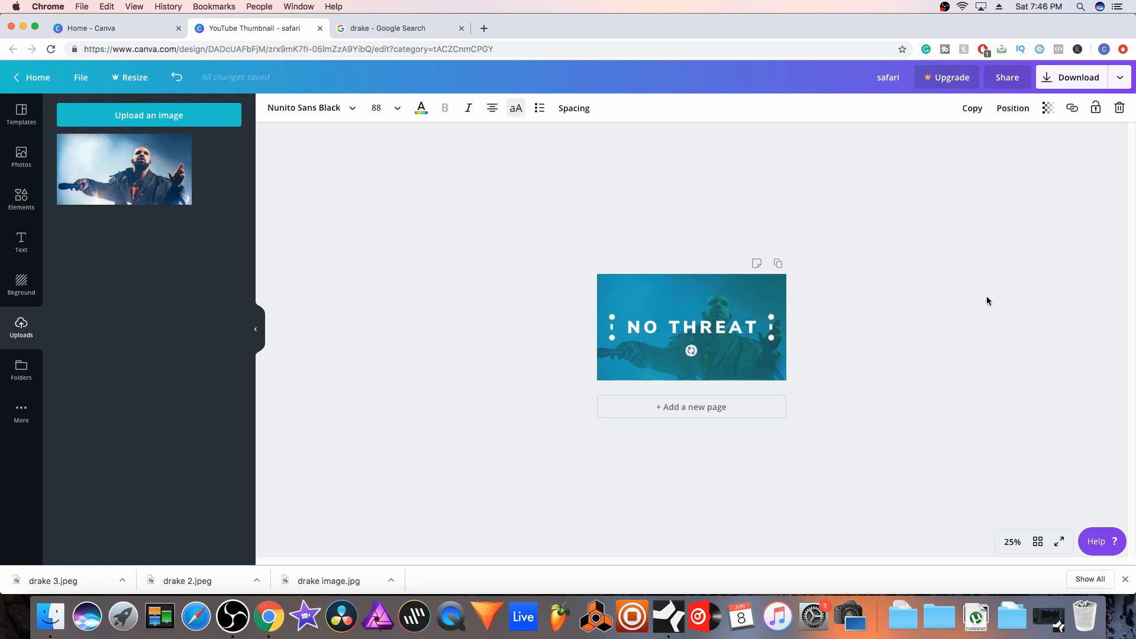
# - Try a font size of 104 on the NO THREAT title
pyautogui.click(385, 107)
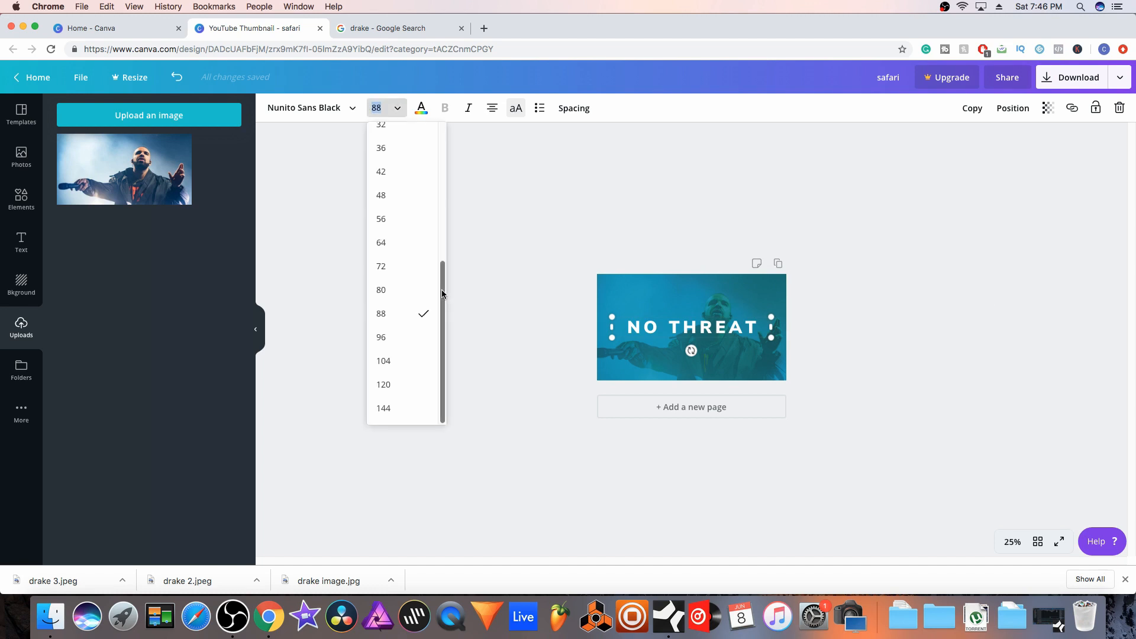
pyautogui.click(399, 367)
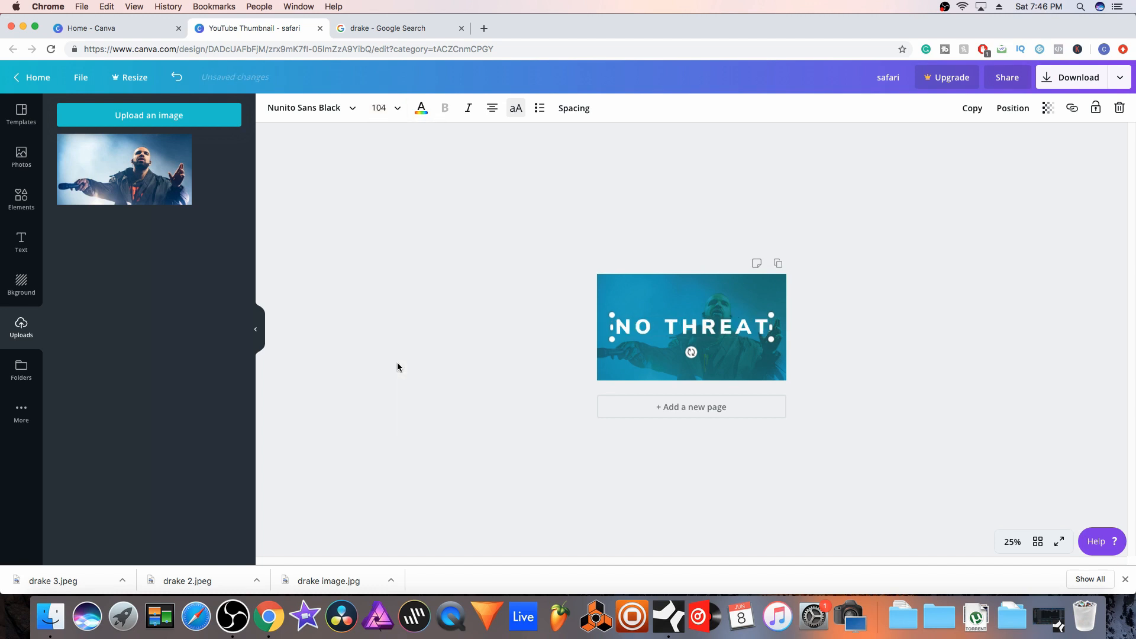
pyautogui.click(827, 352)
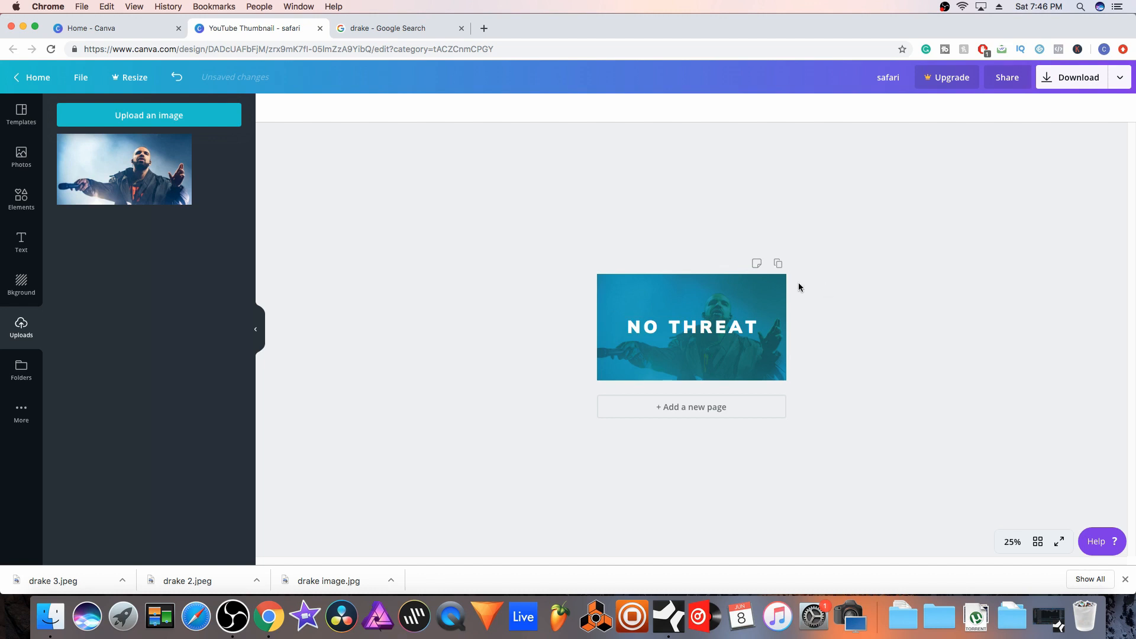
# - Check which file types are available for downloading the thumbnail
pyautogui.click(1068, 82)
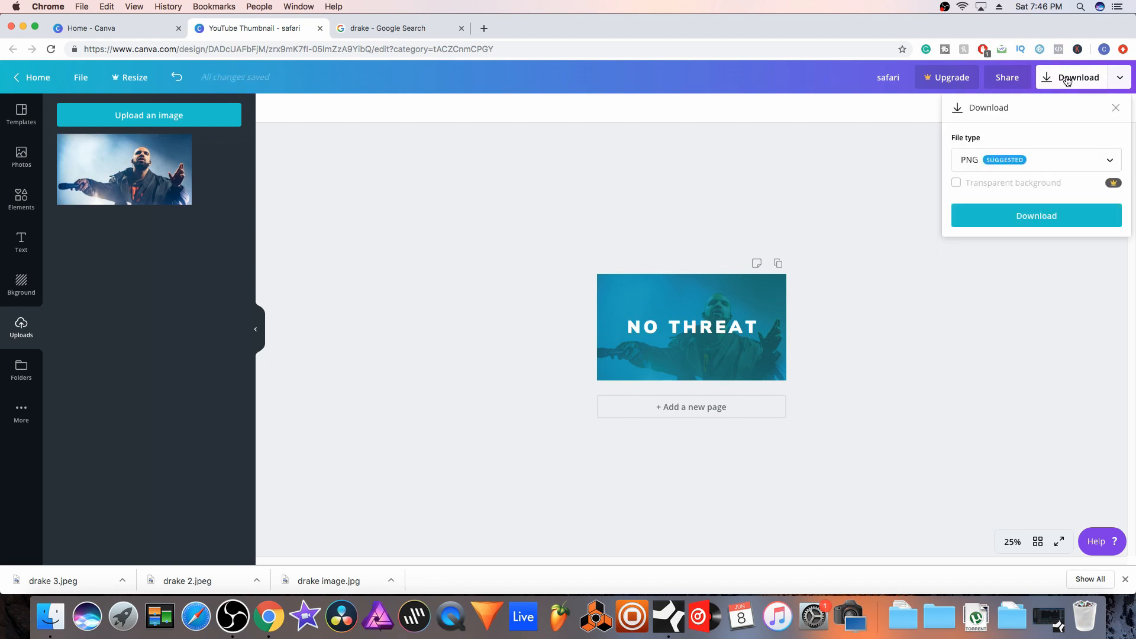
pyautogui.click(988, 163)
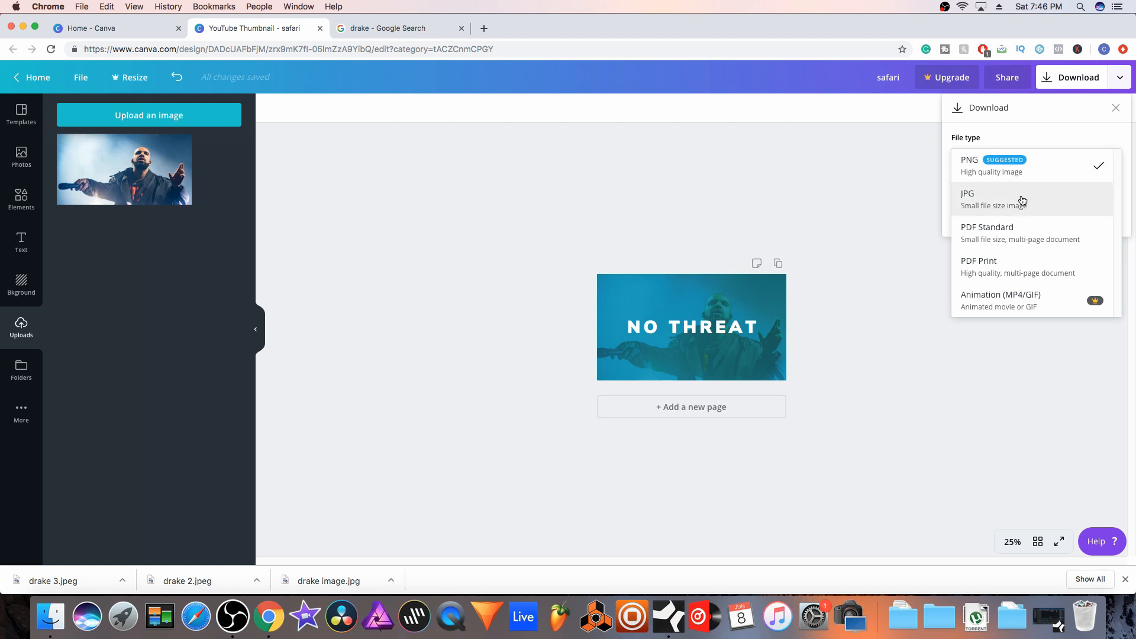
pyautogui.click(884, 223)
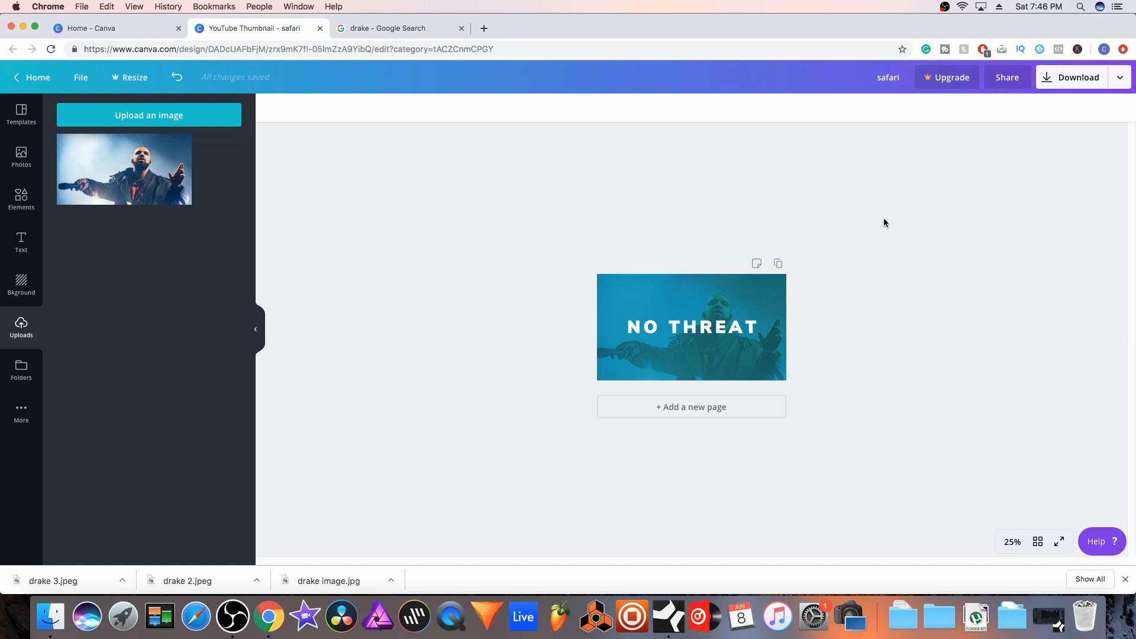